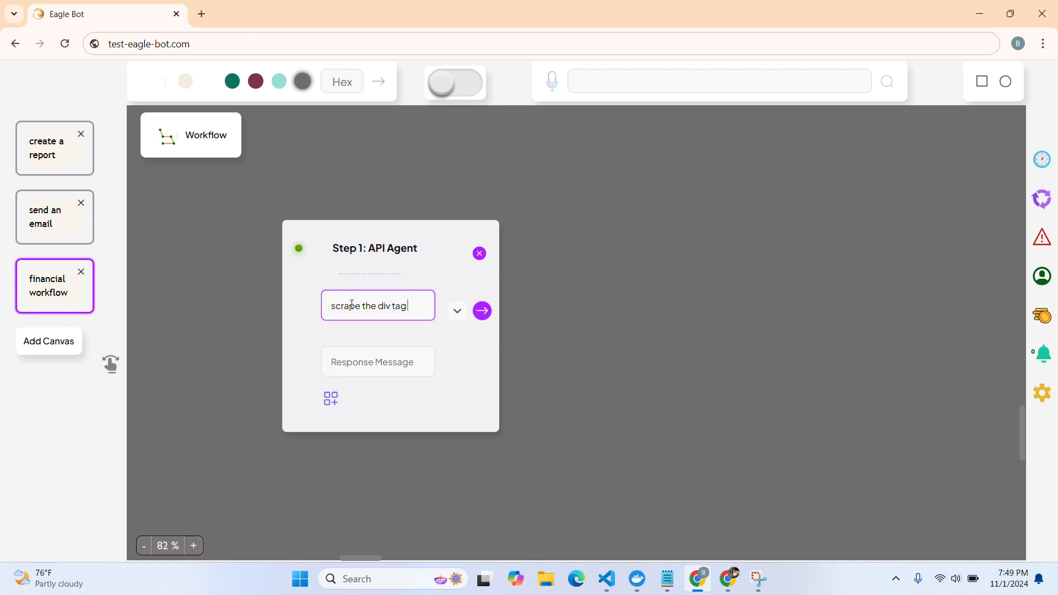
Paste the moneycontrol Reliance balance-sheet URL after 'scrape the div tag from' in the Step 1 prompt
text(https://www.moneycontrol.com/financials/relianceindustries/balance-sheetVI/RI)
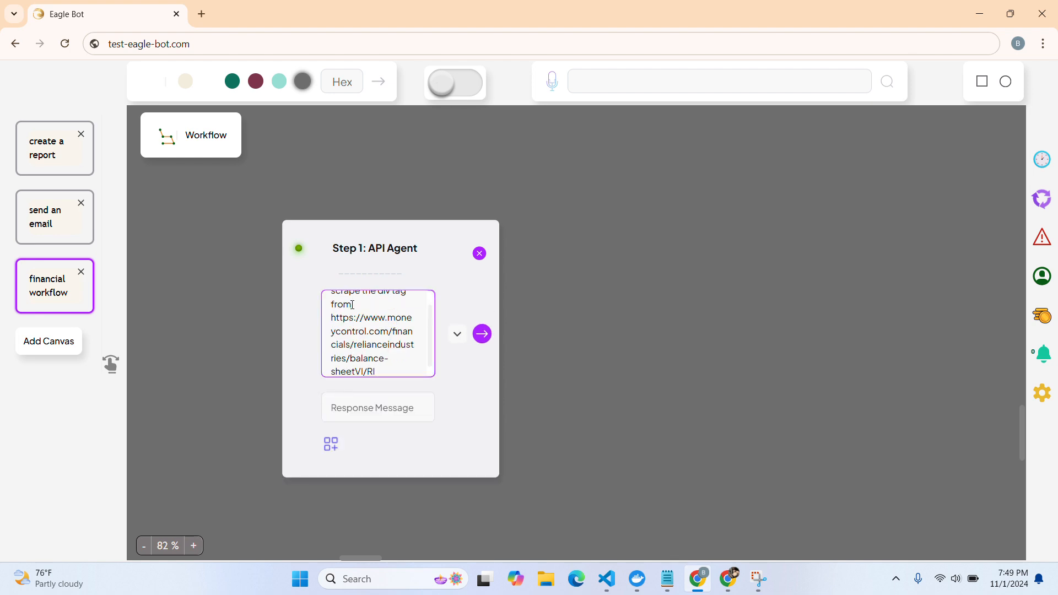
Submit the Step 1 div-scraping prompt and bring the Webscraper card into view
click(482, 333)
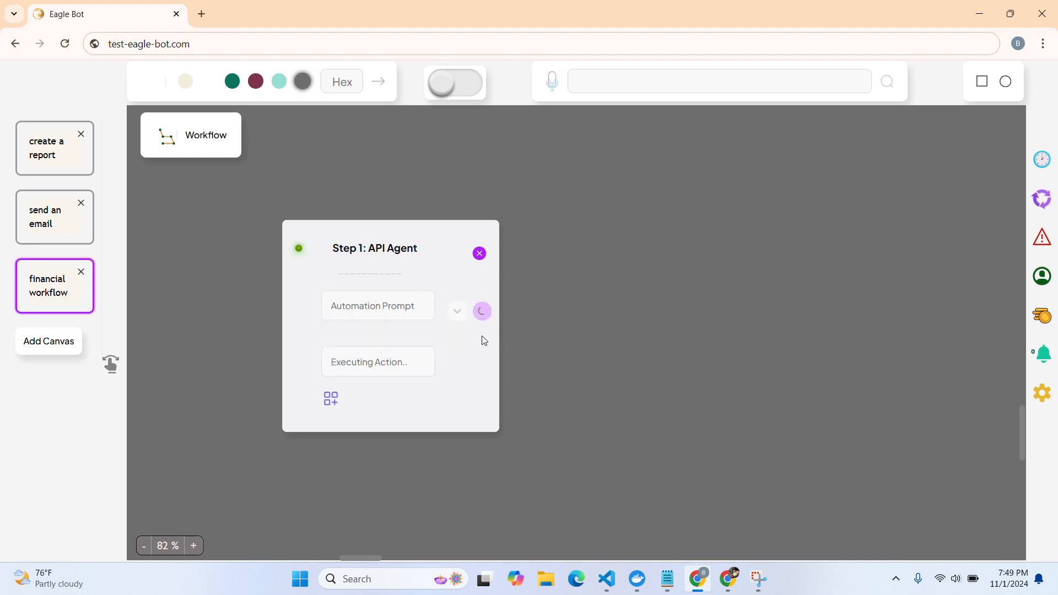
drag(378, 210, 364, 139)
scroll(667, 256, down, 3)
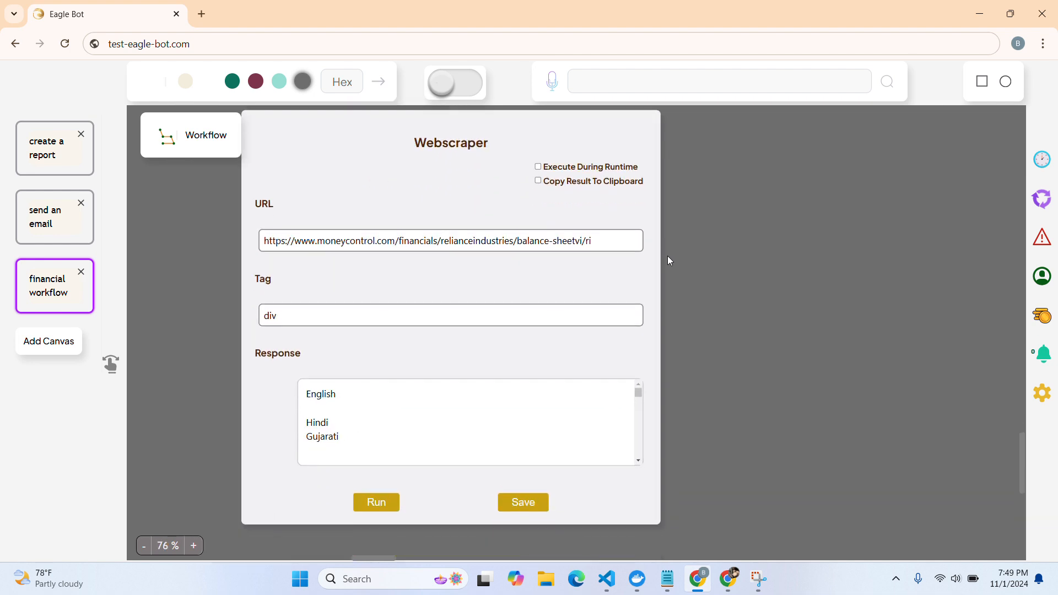
Enable Execute During Runtime, change the tag from div to table, clear the response, and save
click(538, 170)
click(388, 309)
text(d)
key(BackSpace)
text(tab)
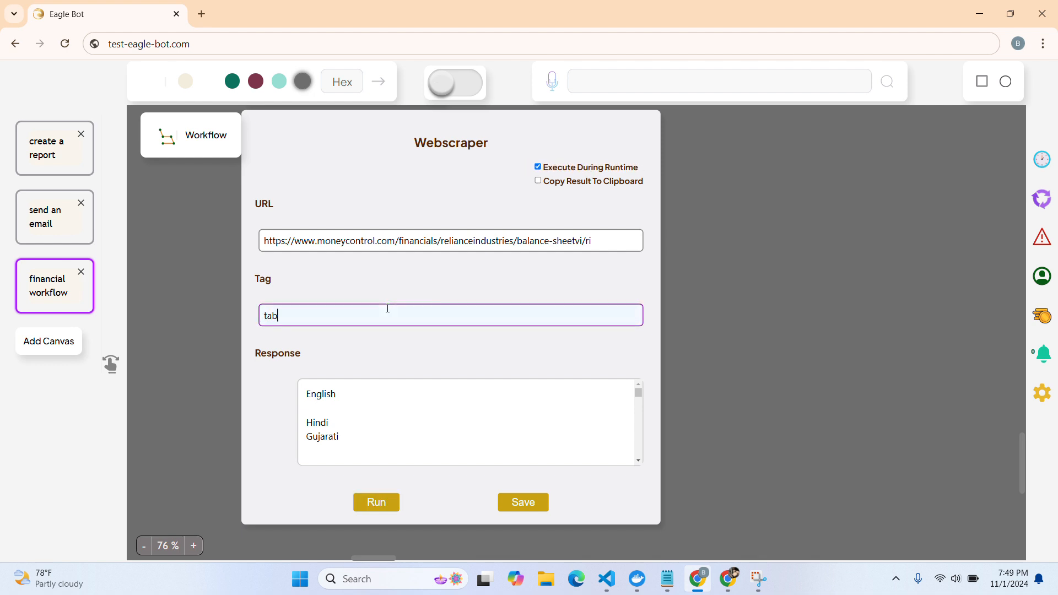
click(410, 411)
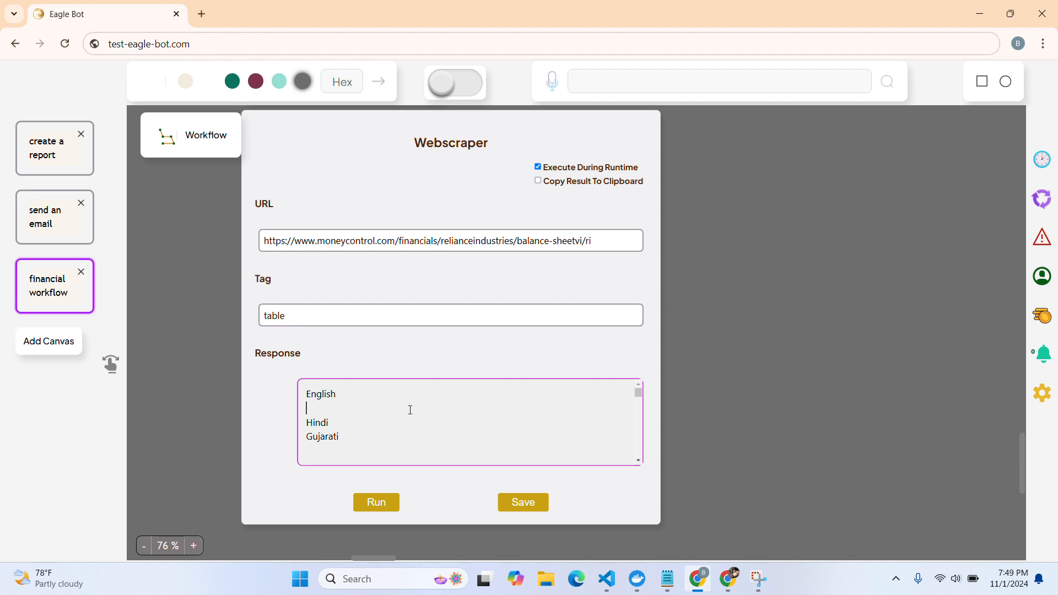
key(ctrl+a)
key(BackSpace)
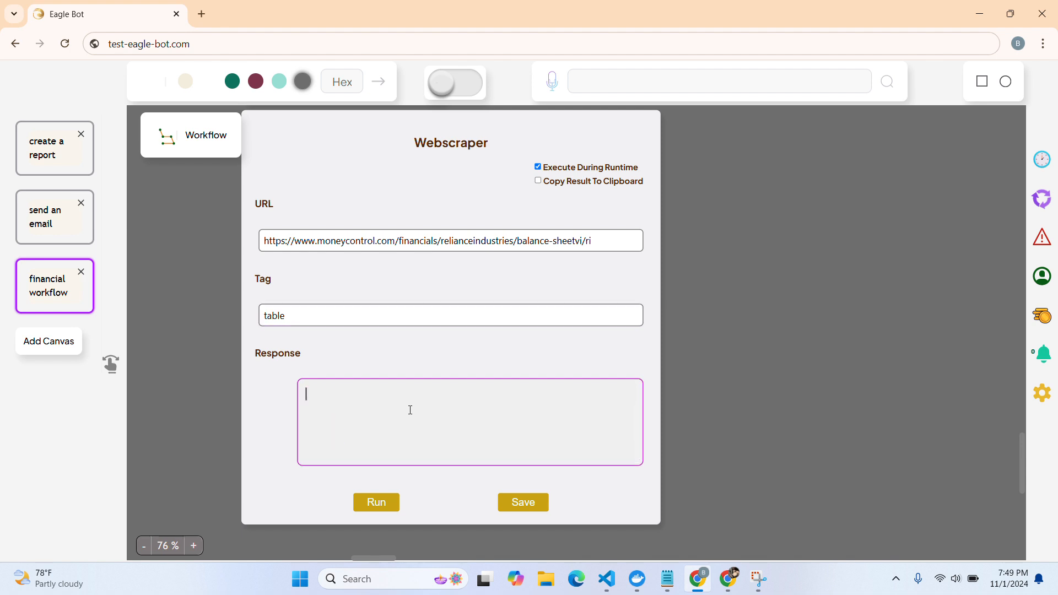
click(523, 502)
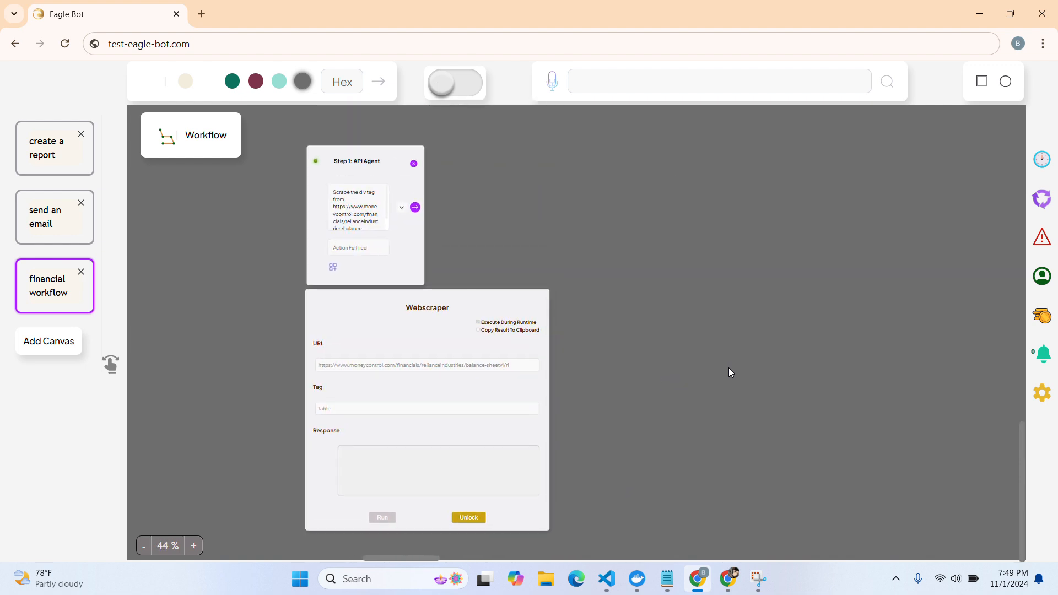
Add a Step 2 agent after Step 1 and submit the prompt 'add a summarizer'
click(269, 267)
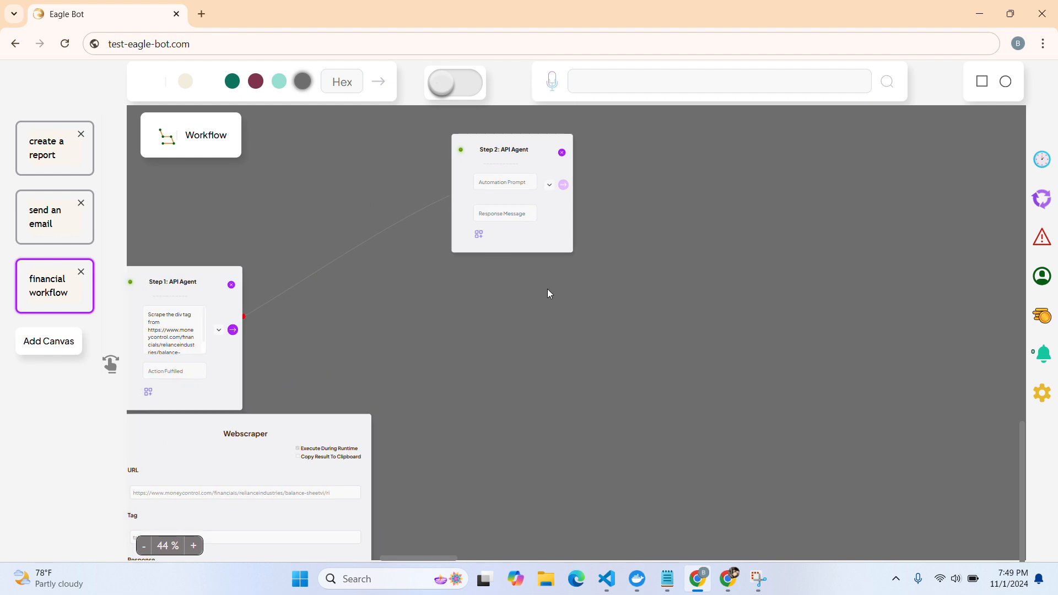
click(497, 222)
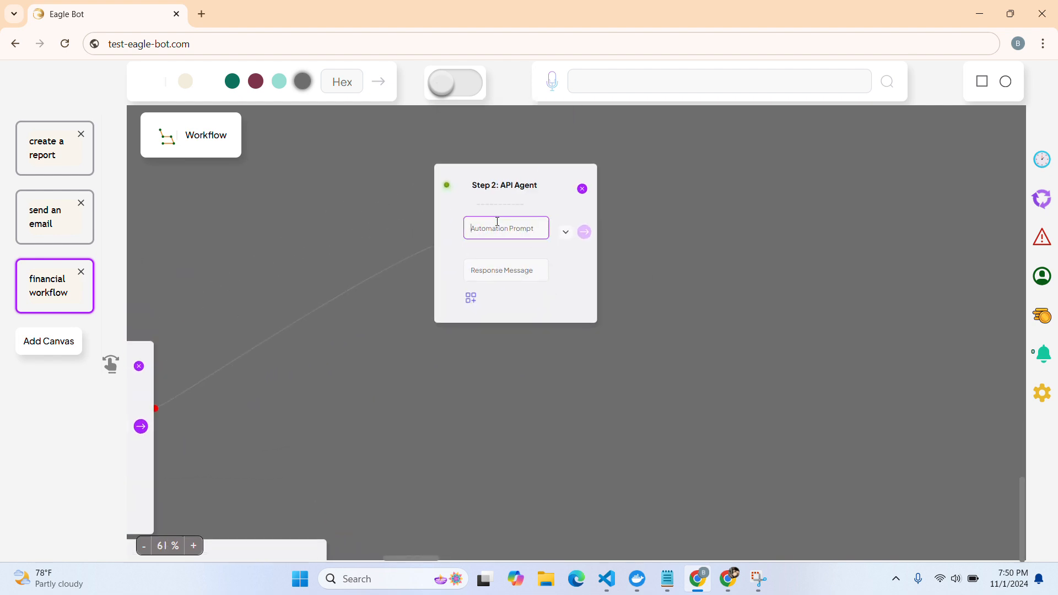
text(add a summarizer)
click(584, 232)
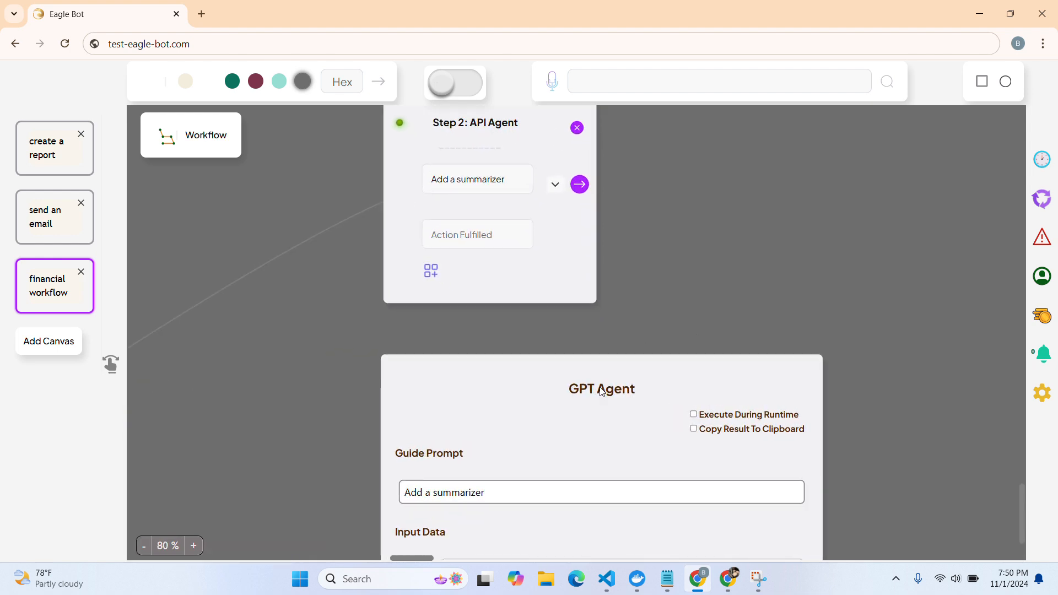
Enable runtime execution and clipboard copy; set guide prompt to 'Generate Insights In Less Than 100 Words'
scroll(600, 387, down, 1)
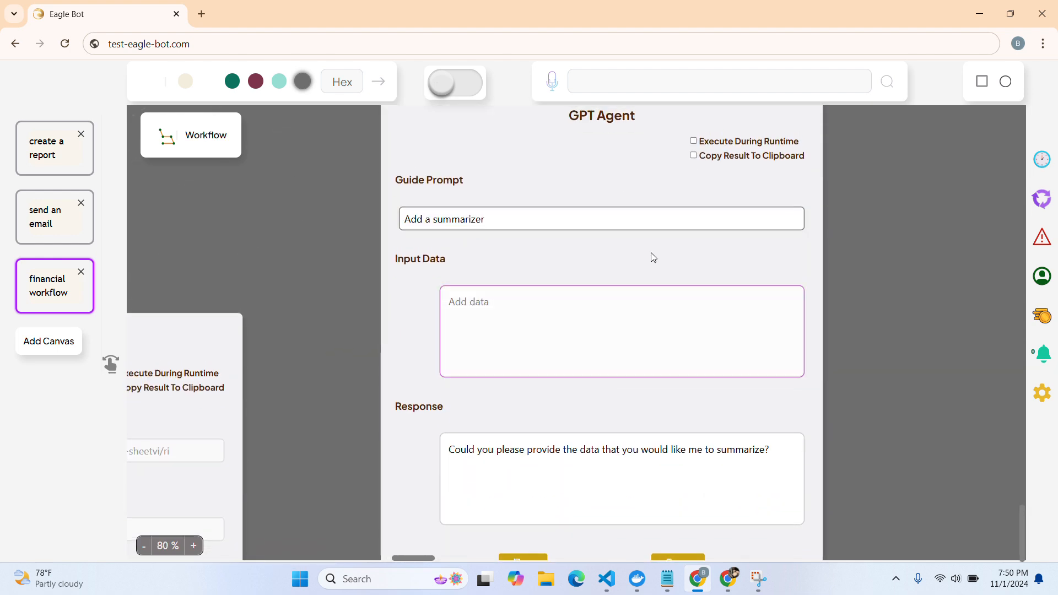
click(705, 145)
click(685, 155)
click(538, 225)
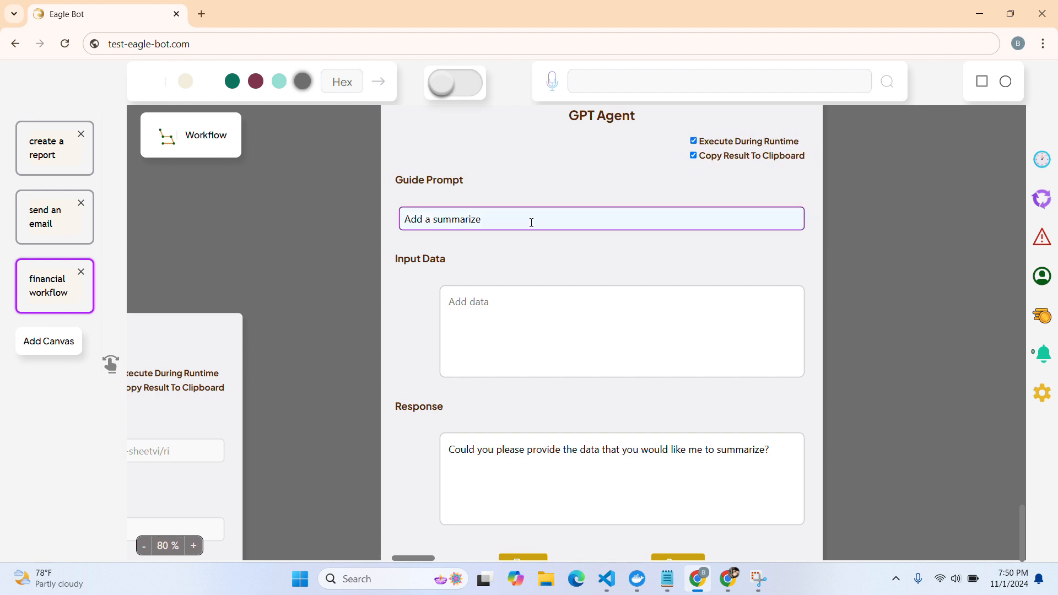
key(BackSpace)
key(BackSpace)
key(BackSpace)
key(BackSpace)
key(BackSpace)
key(BackSpace)
key(BackSpace)
key(BackSpace)
key(BackSpace)
key(BackSpace)
key(BackSpace)
key(BackSpace)
key(BackSpace)
key(BackSpace)
key(BackSpace)
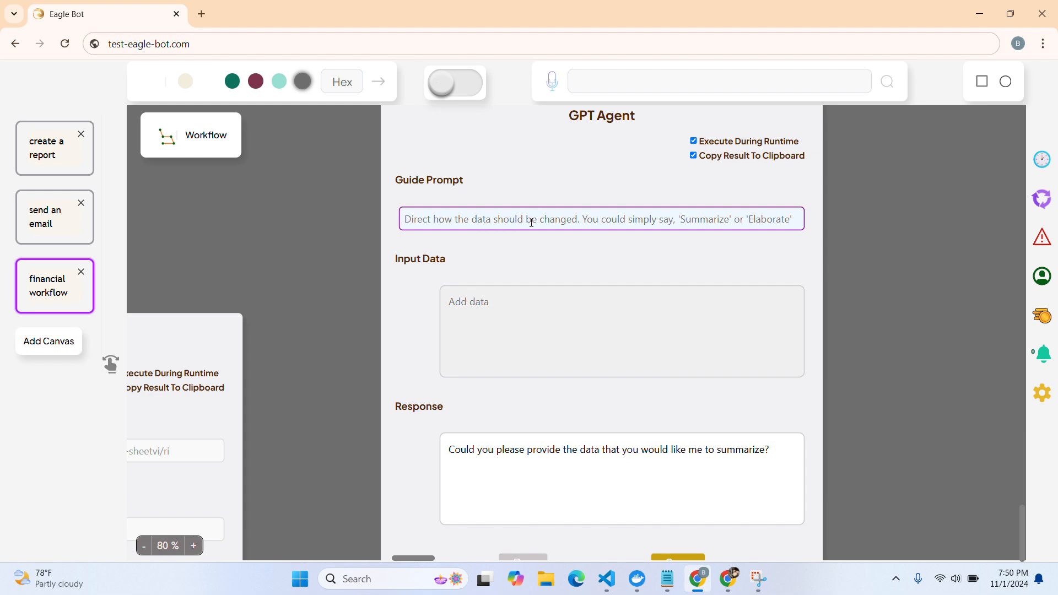
text(Generate)
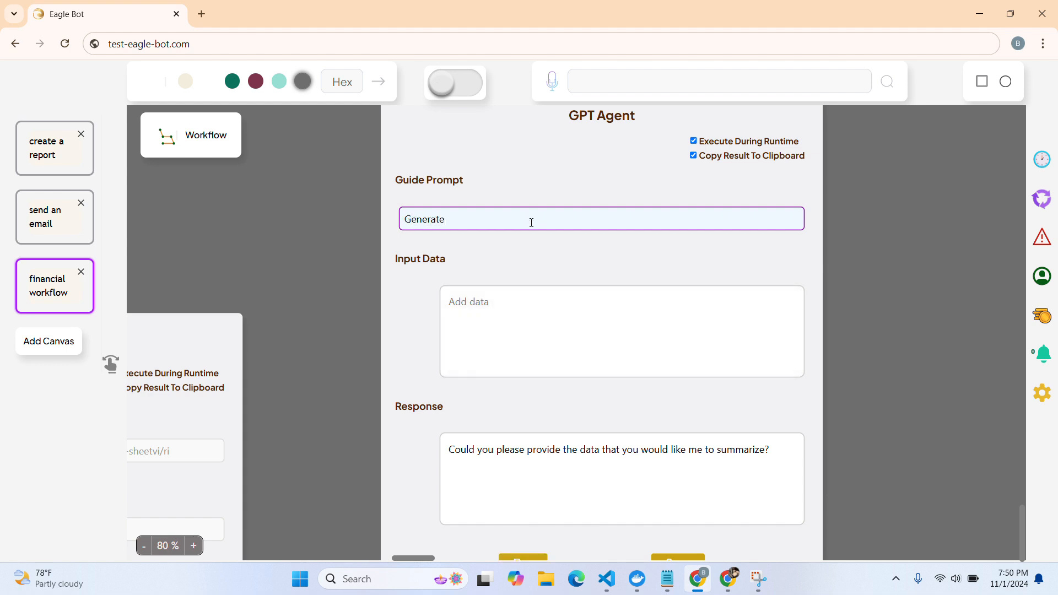
text( Insights In Less Than 100 Words.)
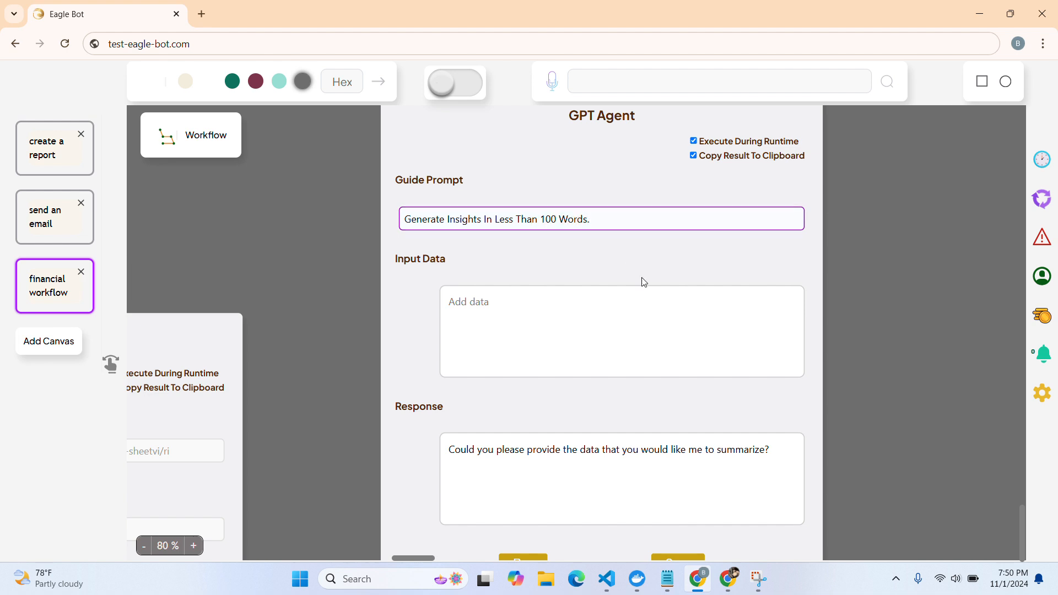
Clear the GPT Agent's old response and save the card
scroll(654, 333, down, 2)
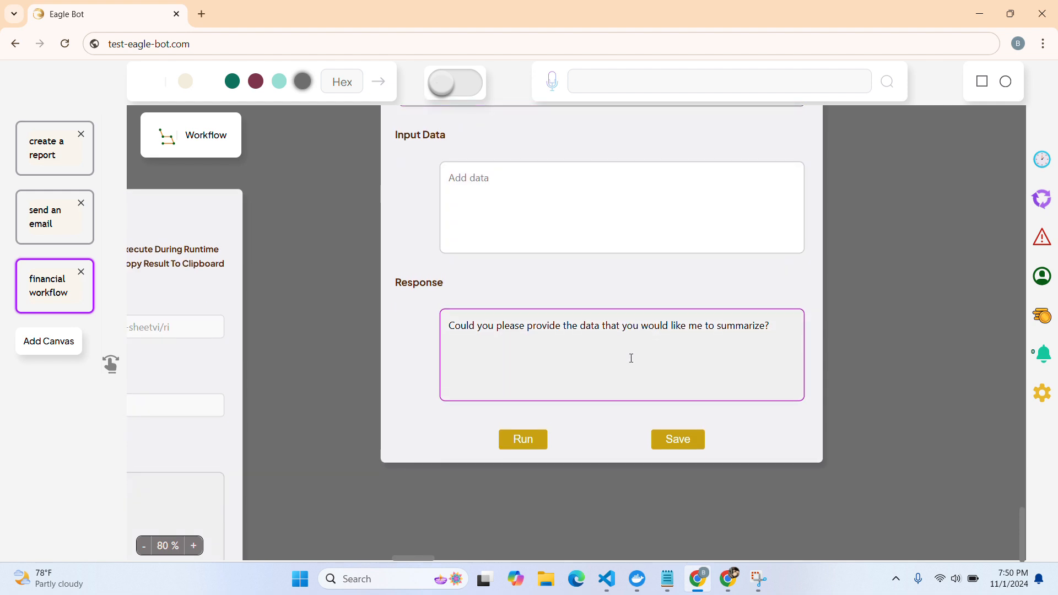
key(ctrl+a)
key(BackSpace)
click(670, 441)
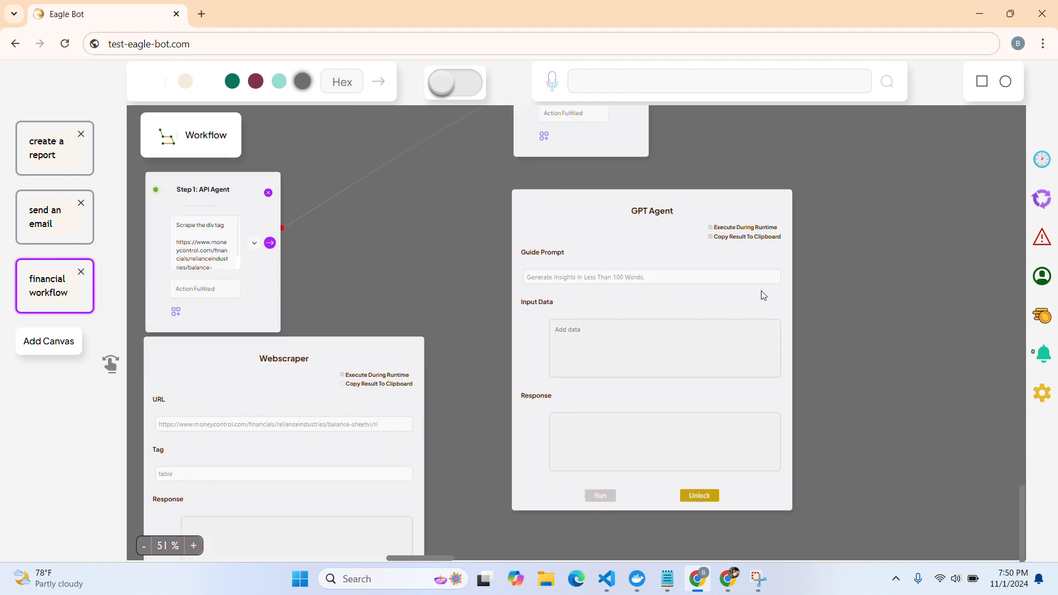
Add a Step 3 node after Step 2, move it aside, and make it an RPA Agent
scroll(755, 290, right, 2)
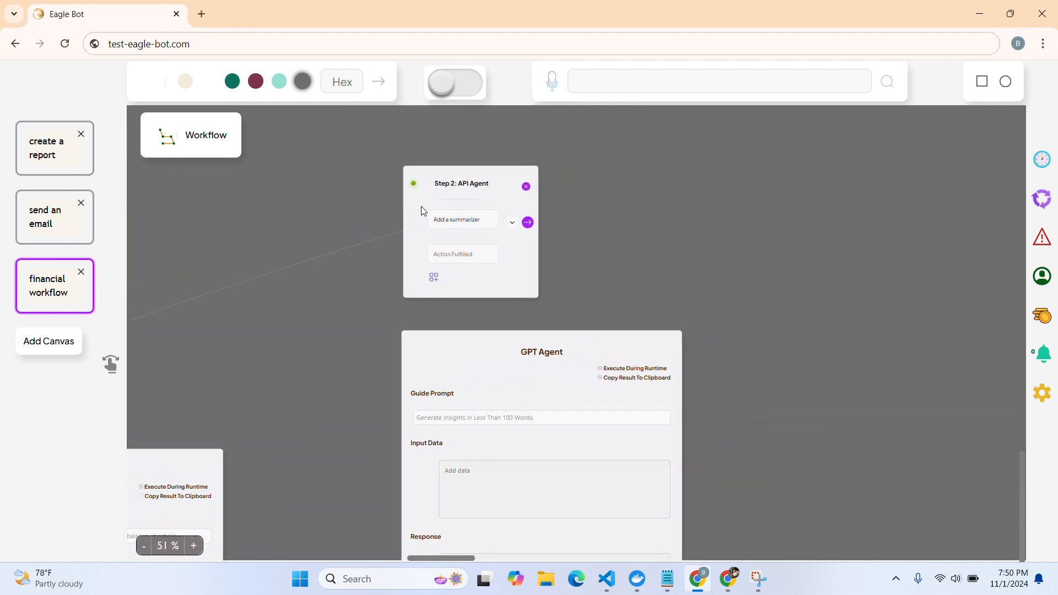
click(433, 286)
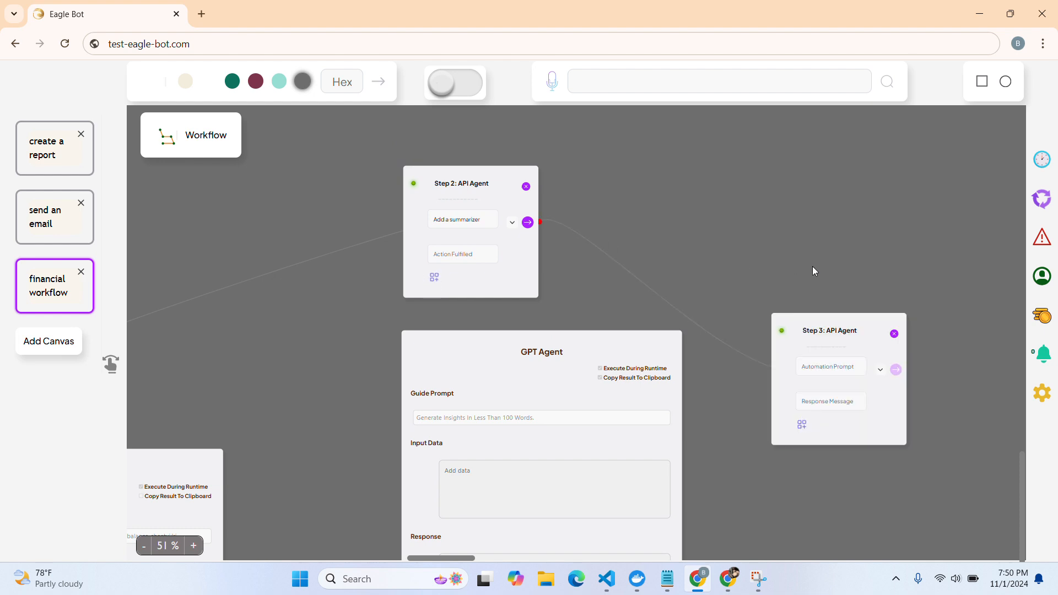
drag(631, 305, 671, 197)
click(780, 281)
scroll(769, 271, up, 5)
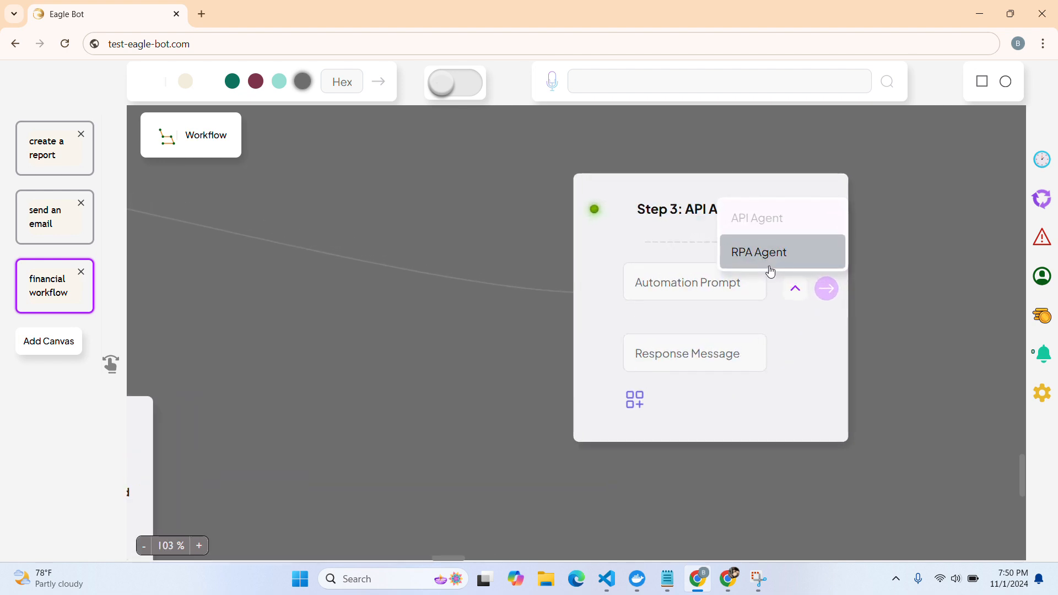
click(760, 257)
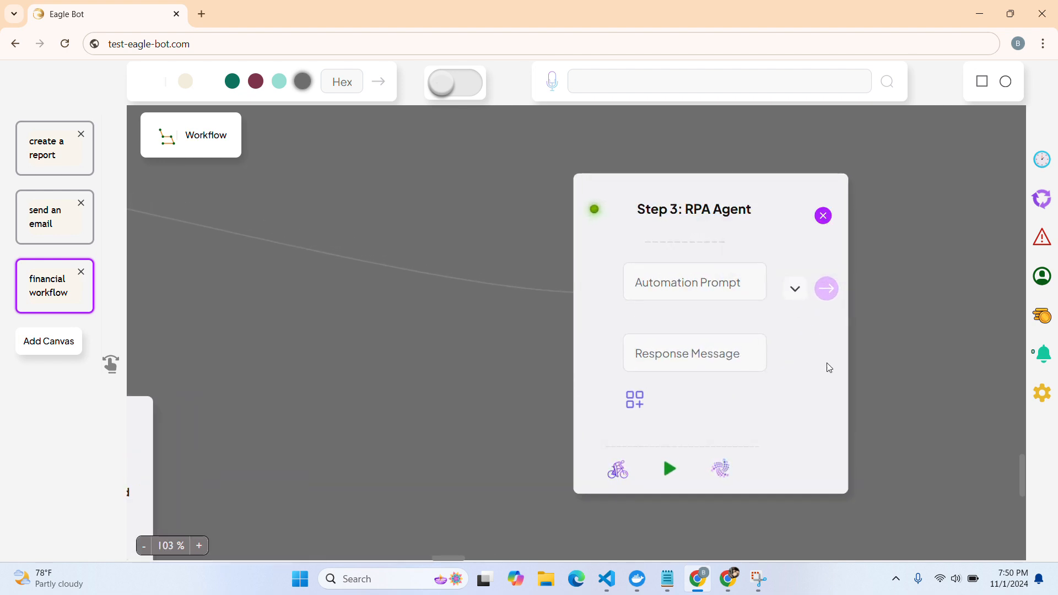
Submit the Step 3 prompt 'create a weekly financial report'
click(495, 244)
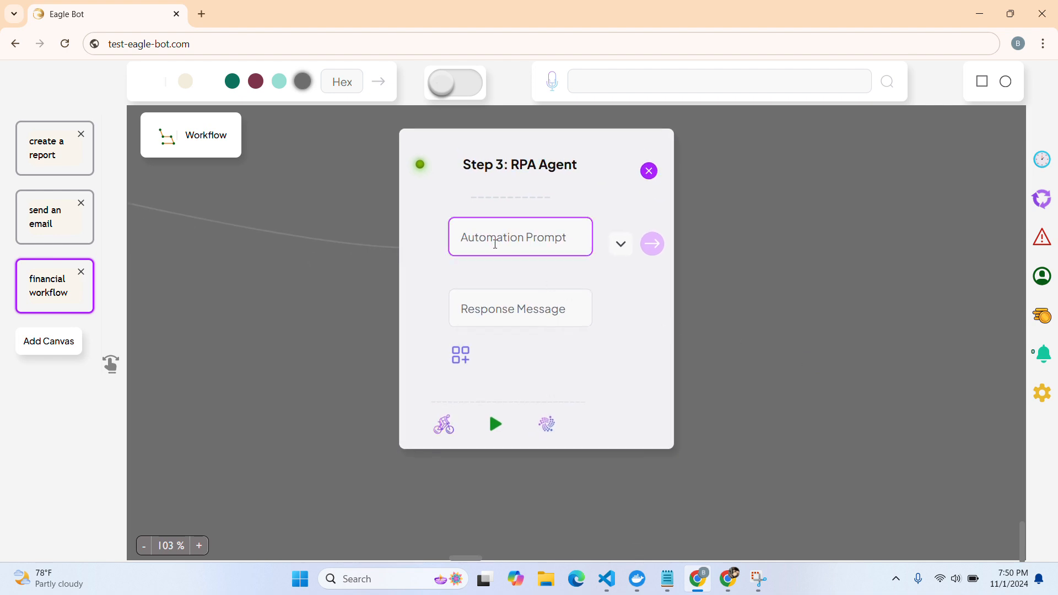
text(create a)
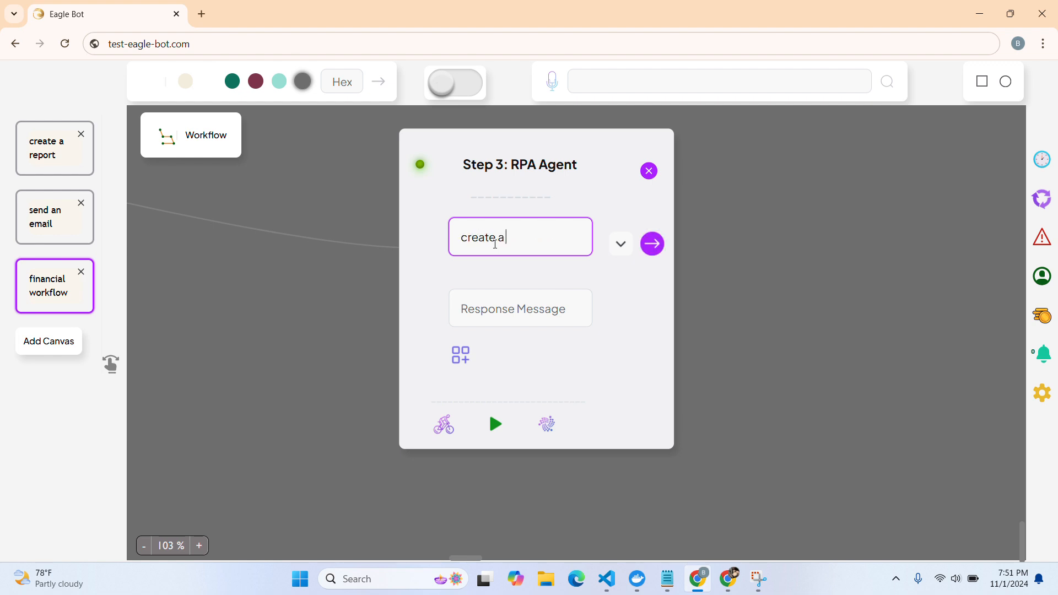
text( weekly financial report)
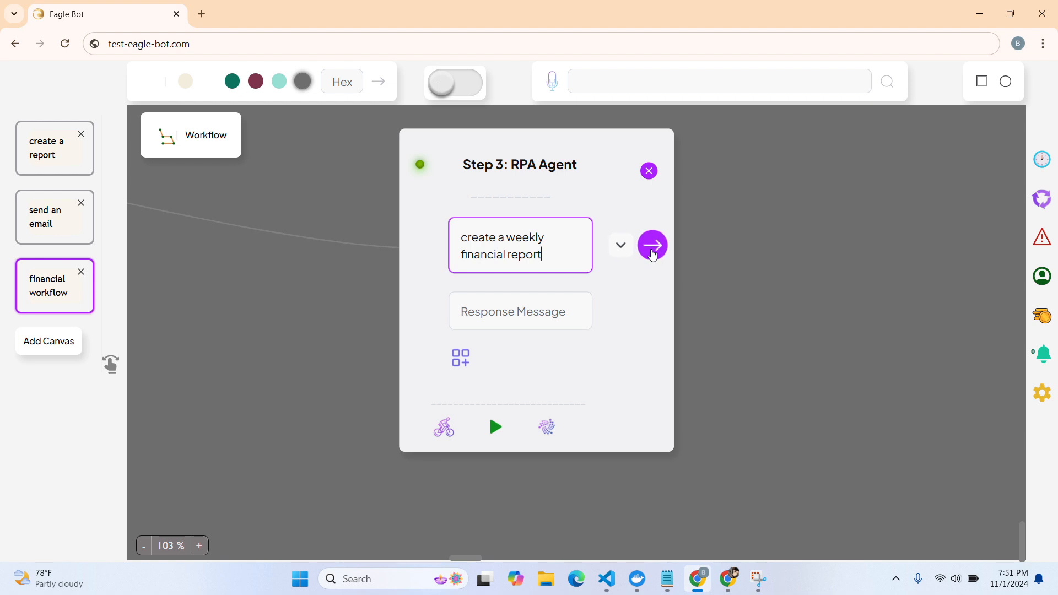
click(652, 249)
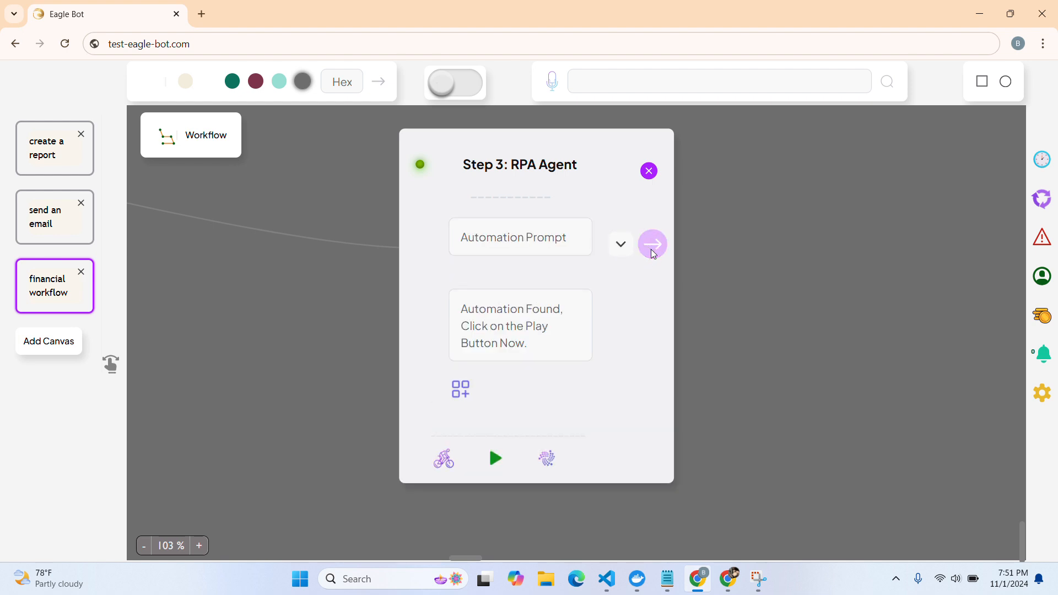
scroll(529, 332, down, 4)
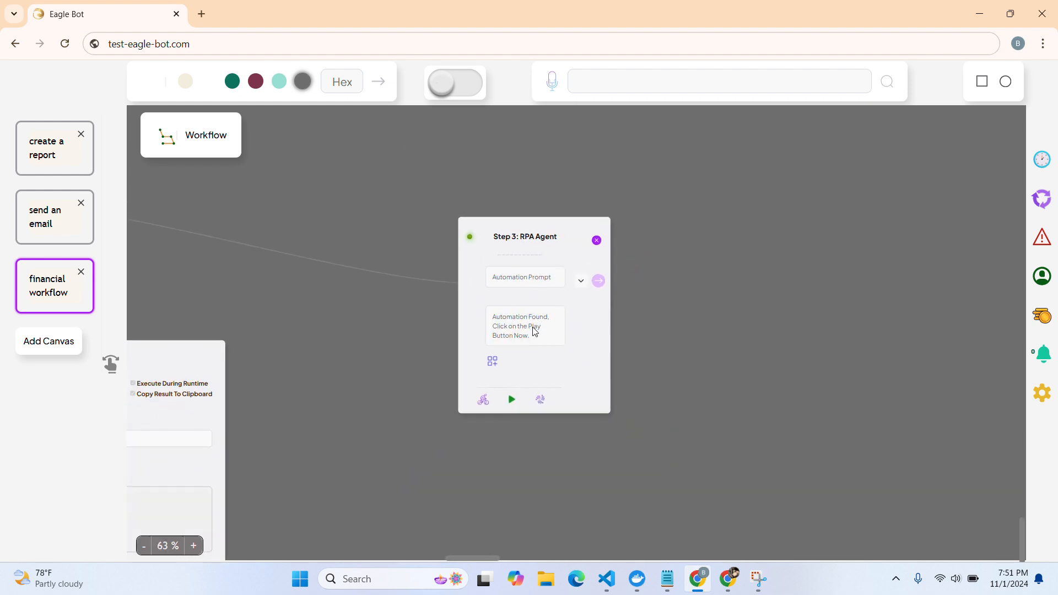
scroll(533, 331, down, 1)
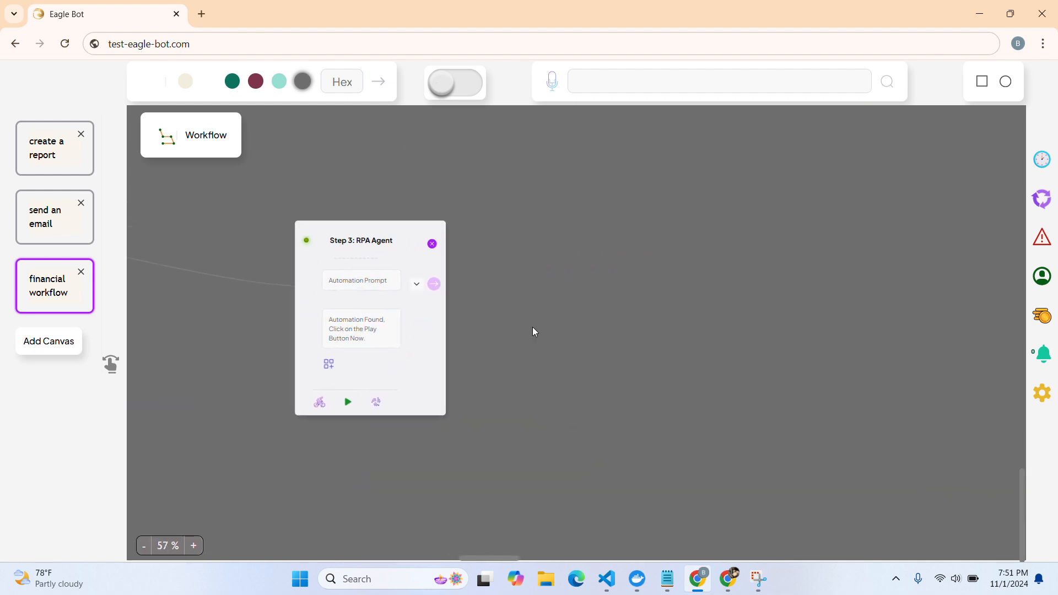
Add a Step 4 node after Step 3 as an RPA Agent
click(323, 371)
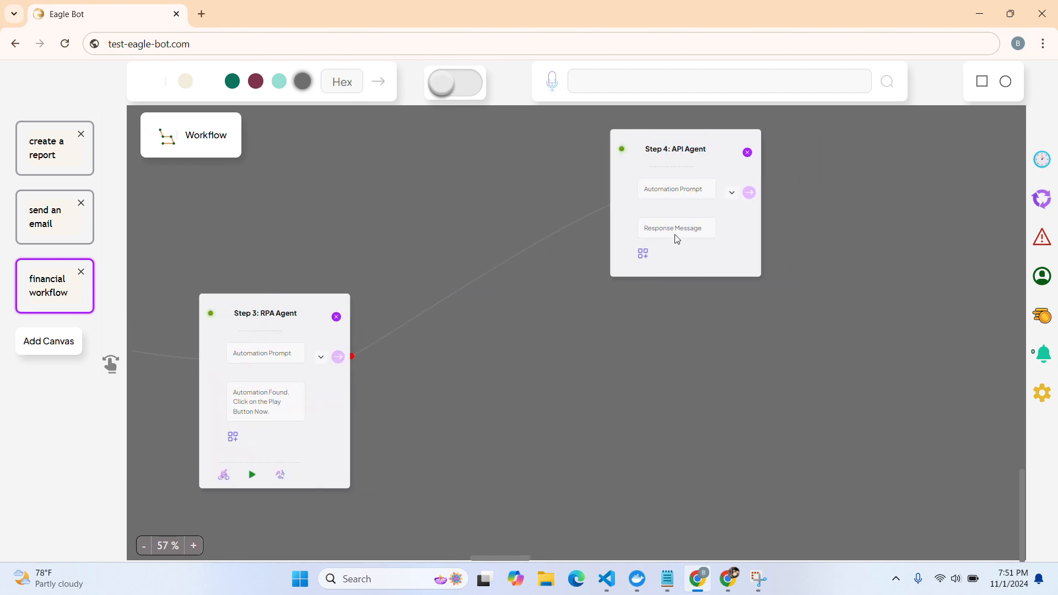
click(732, 193)
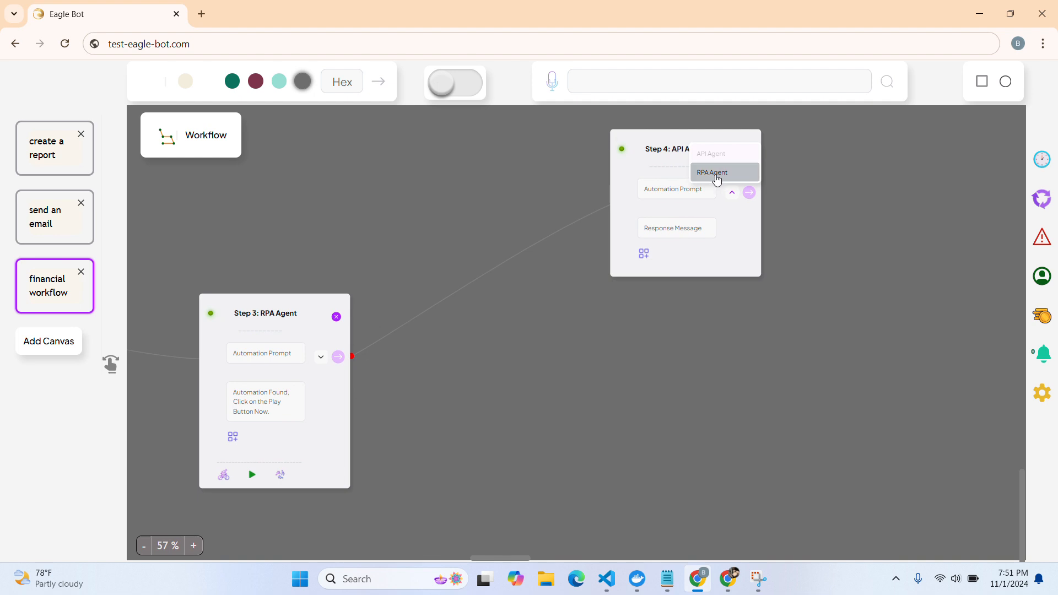
click(716, 177)
Submit a Step 4 prompt to send an email with the financial report to the recipient's address
click(682, 189)
text(send an email)
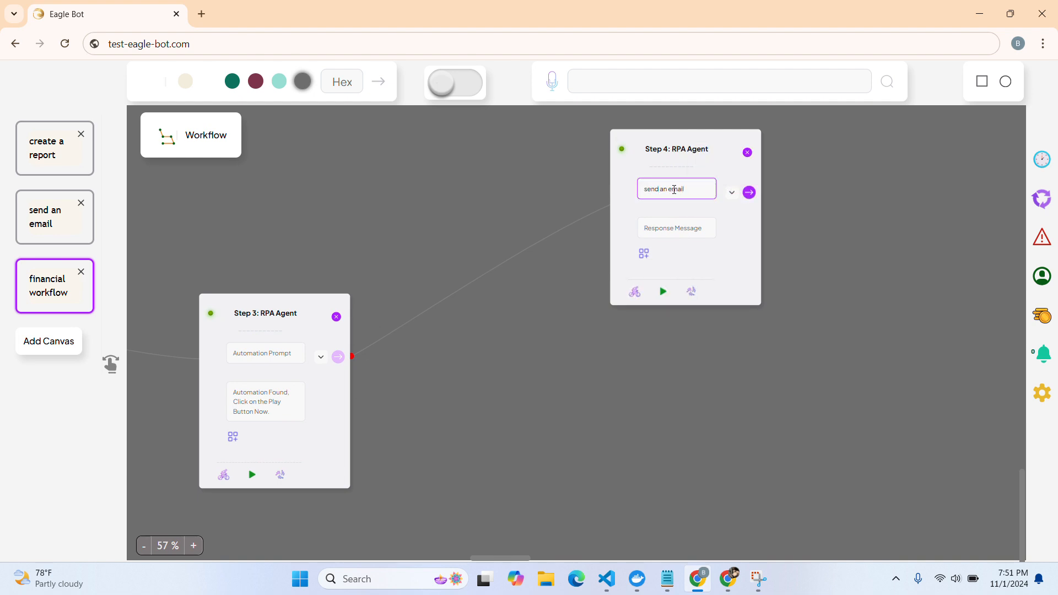
scroll(674, 190, up, 4)
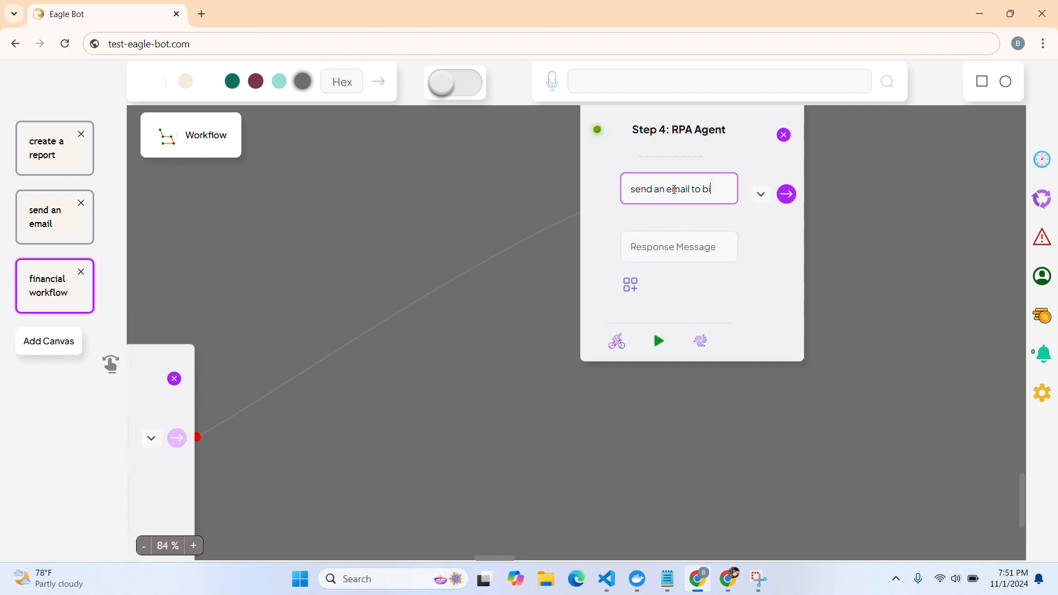
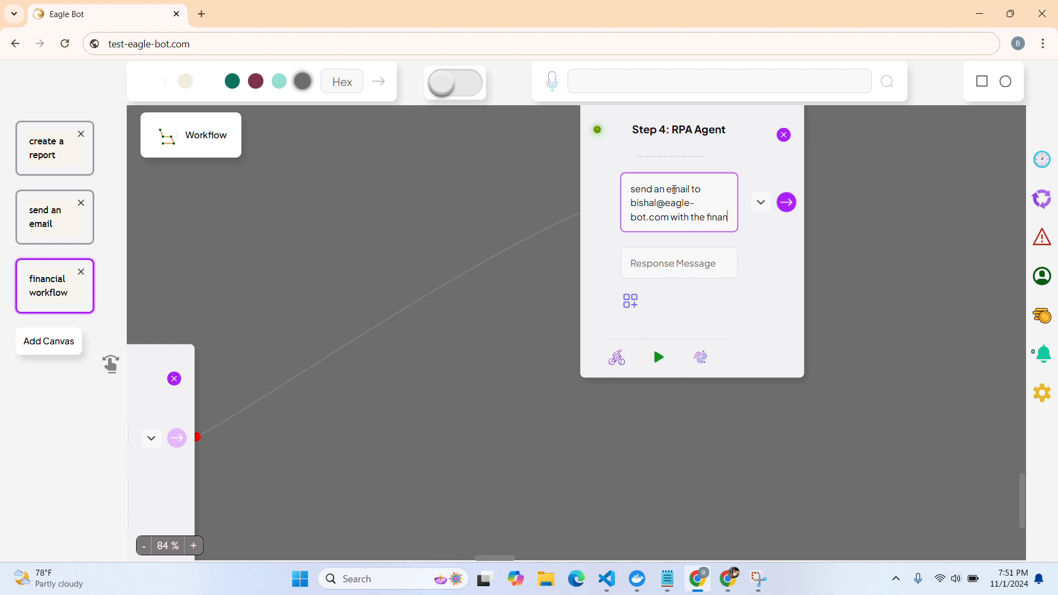
text(cial report)
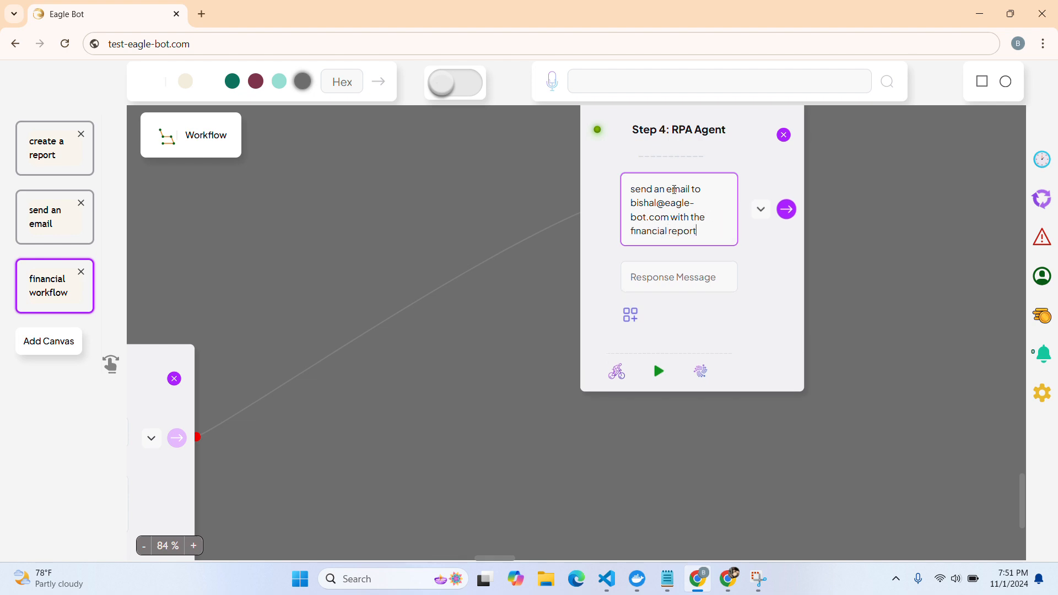
click(793, 214)
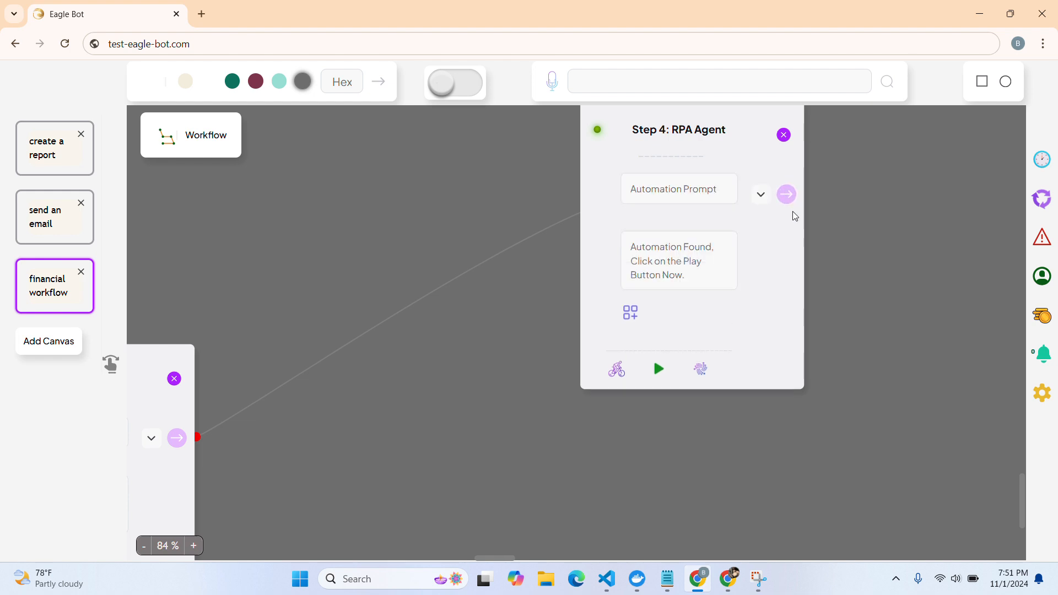
Zoom out, hide the canvas list, and start execution to bring up Begin Execution Process
scroll(487, 248, down, 5)
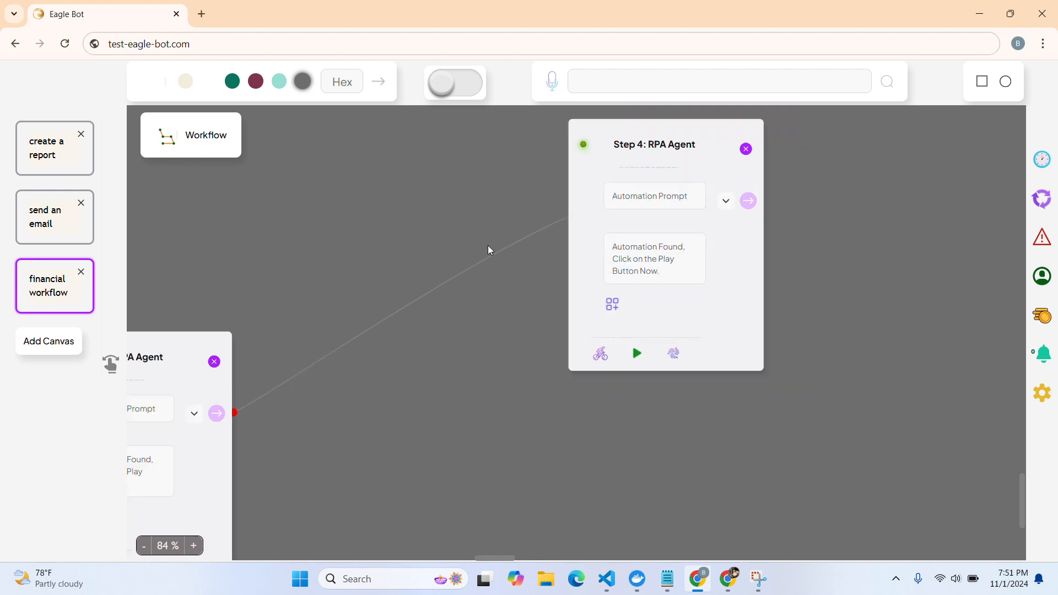
scroll(488, 246, left, 5)
scroll(487, 246, down, 1)
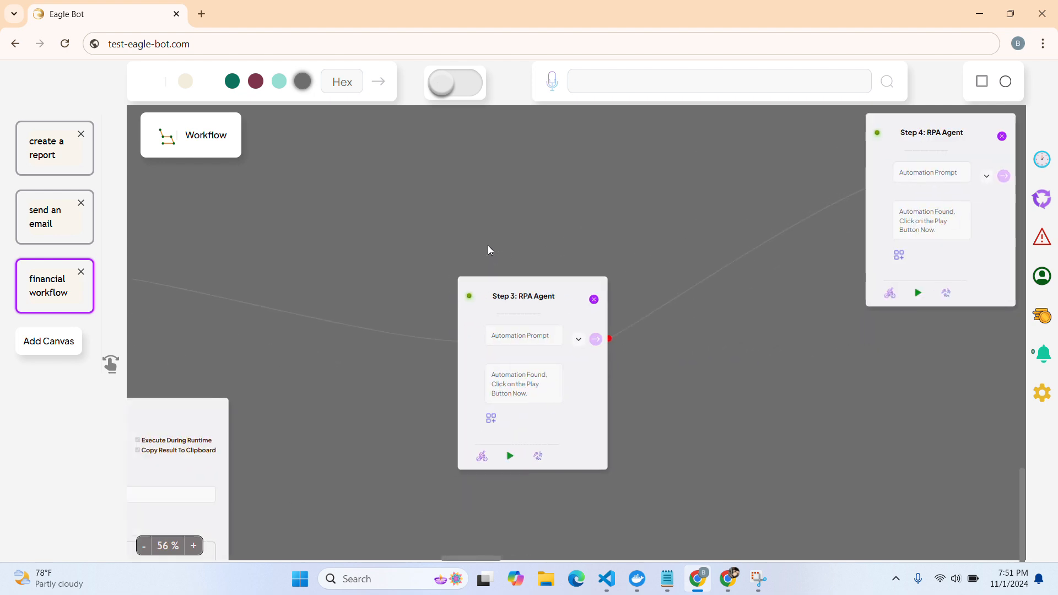
scroll(488, 246, down, 3)
scroll(487, 246, left, 3)
scroll(488, 246, down, 2)
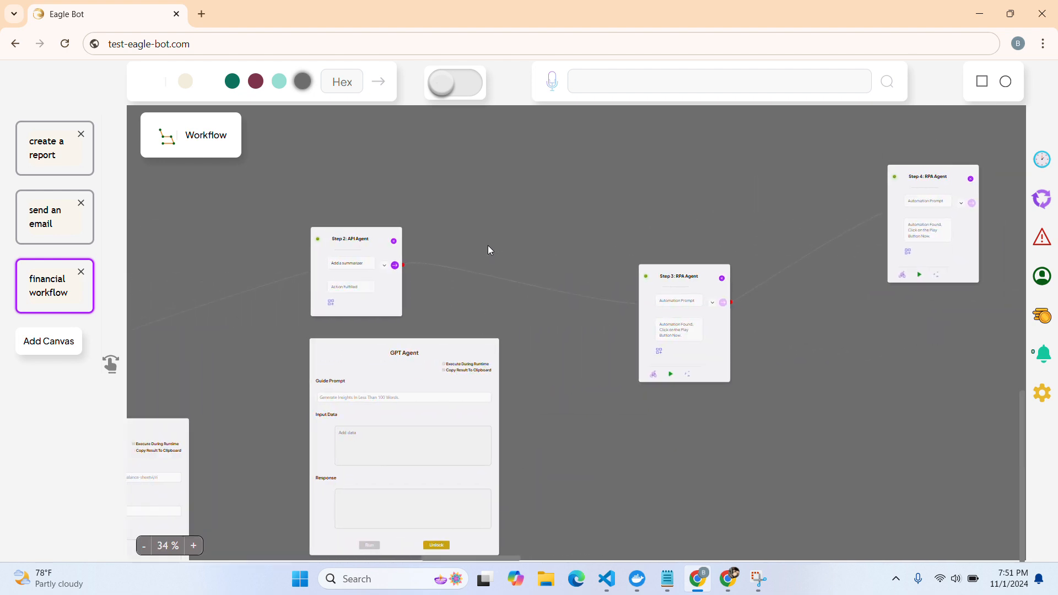
click(111, 368)
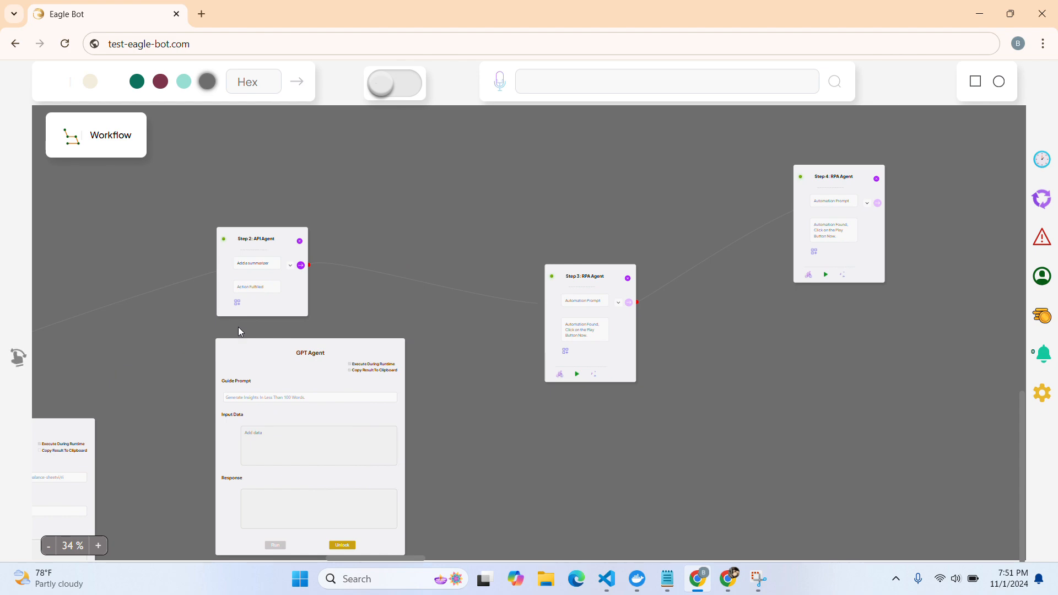
scroll(238, 326, left, 3)
scroll(238, 326, down, 1)
scroll(238, 326, right, 1)
scroll(238, 327, up, 1)
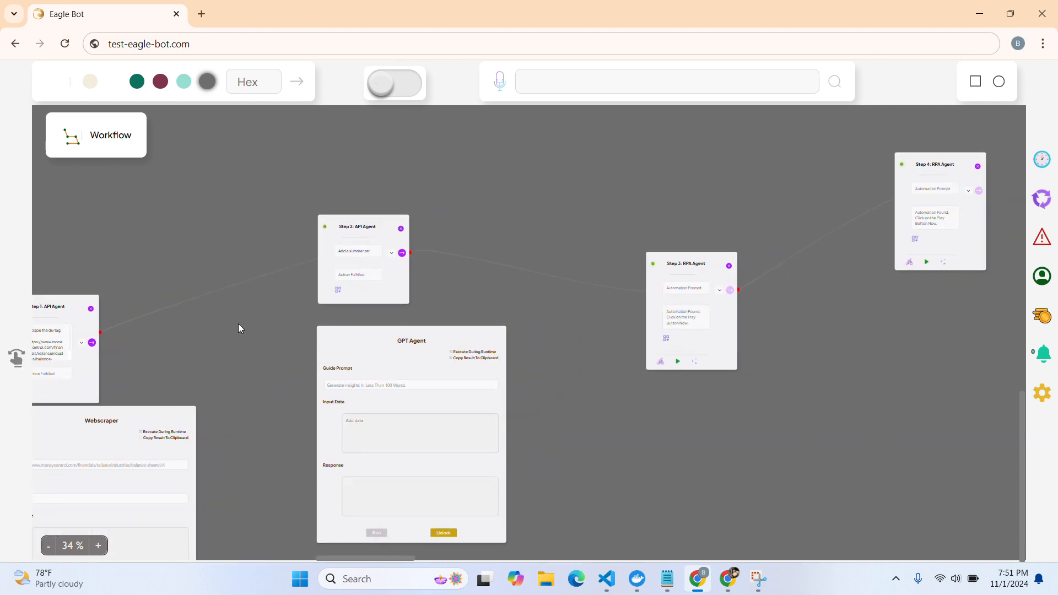
click(385, 87)
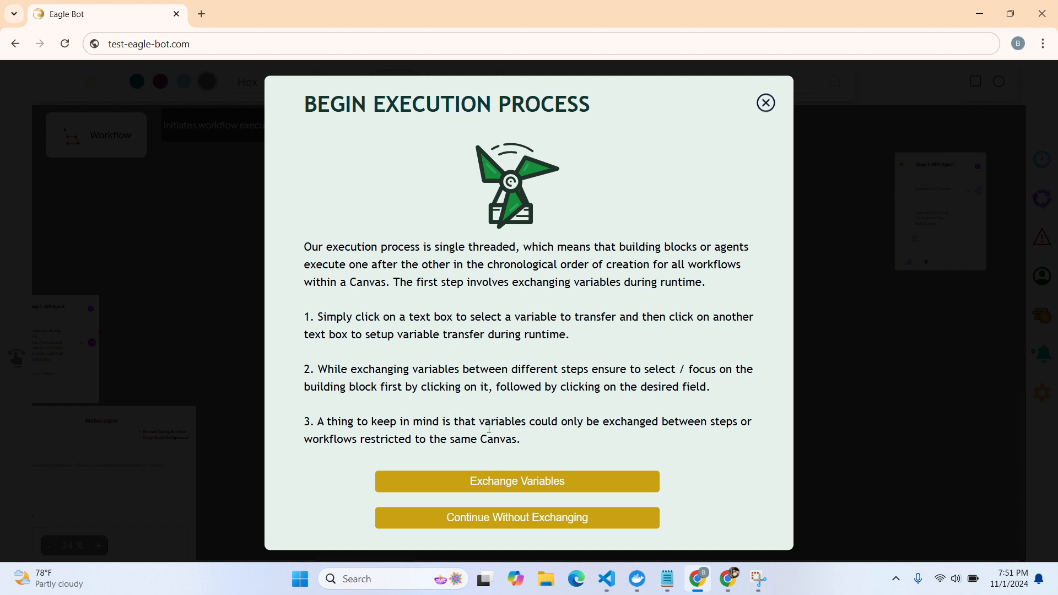
Map the Webscraper Response into the GPT Agent Input Data and finalize the exchange
click(491, 483)
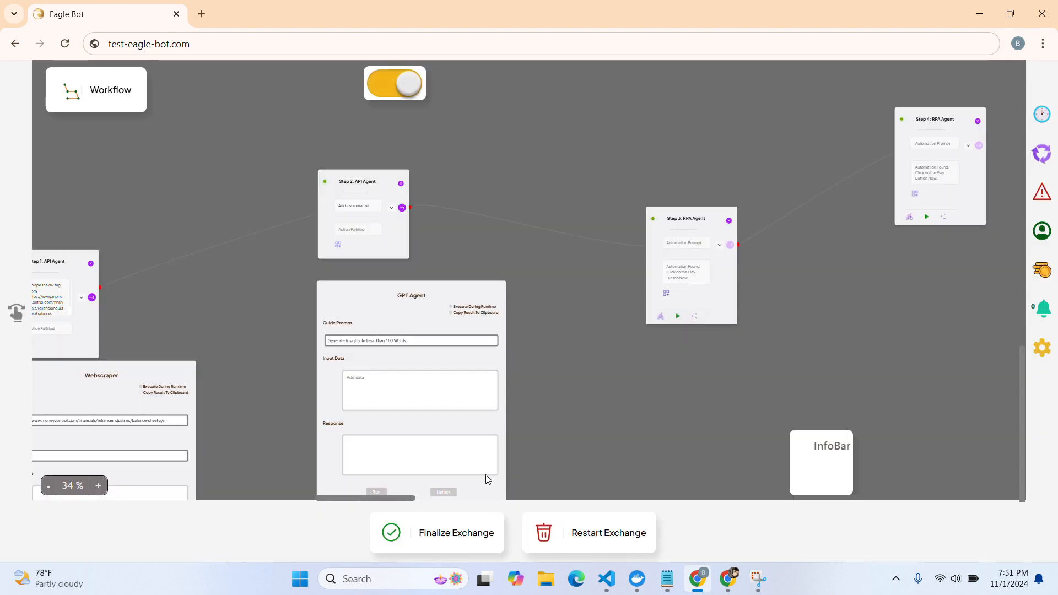
scroll(266, 339, down, 1)
scroll(267, 338, left, 1)
scroll(266, 339, down, 3)
scroll(267, 339, left, 2)
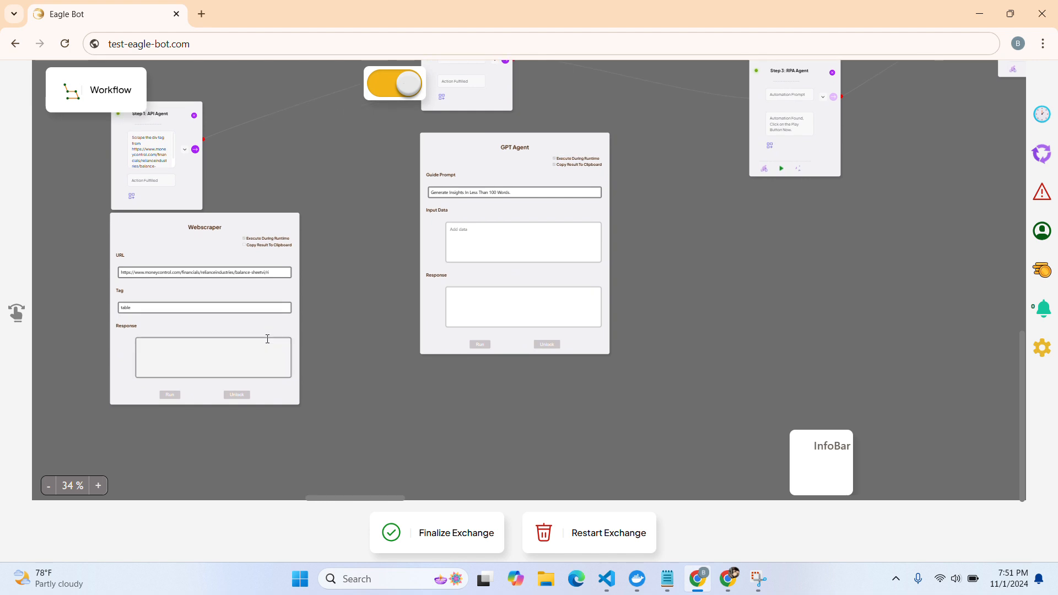
scroll(266, 338, up, 1)
scroll(267, 341, up, 3)
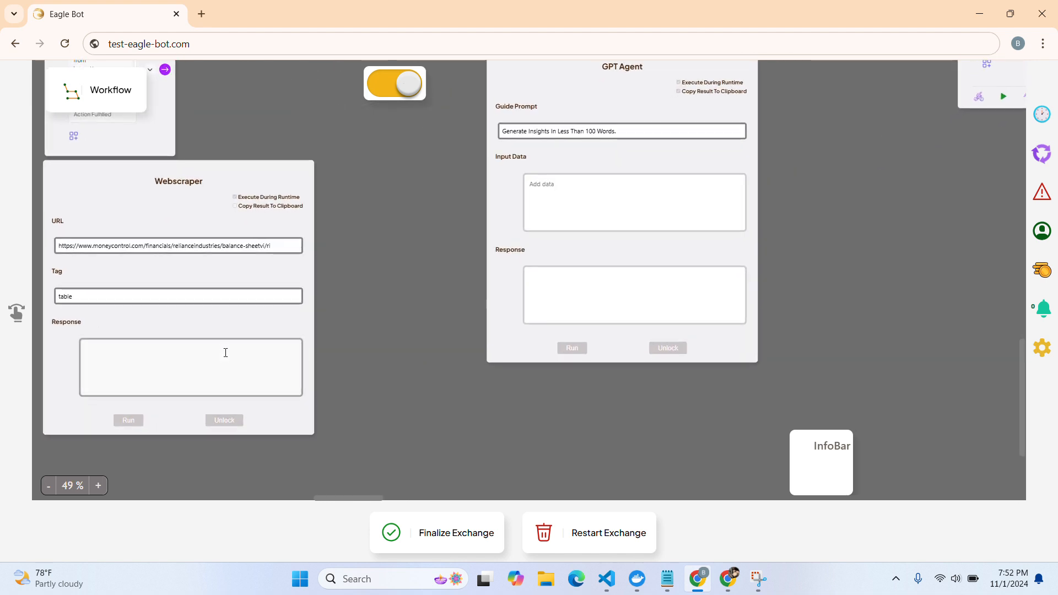
click(150, 371)
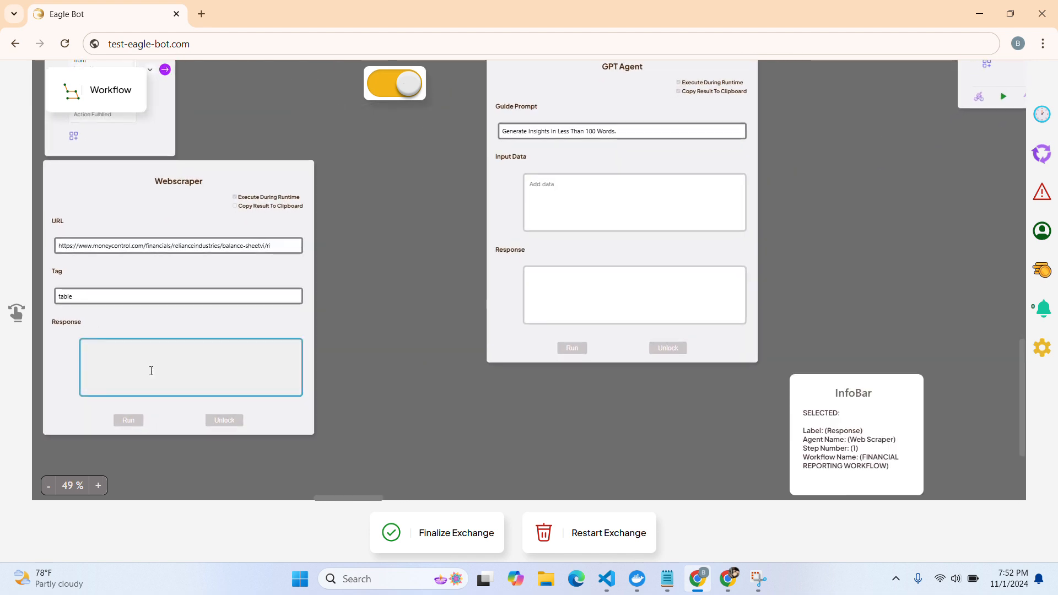
click(587, 204)
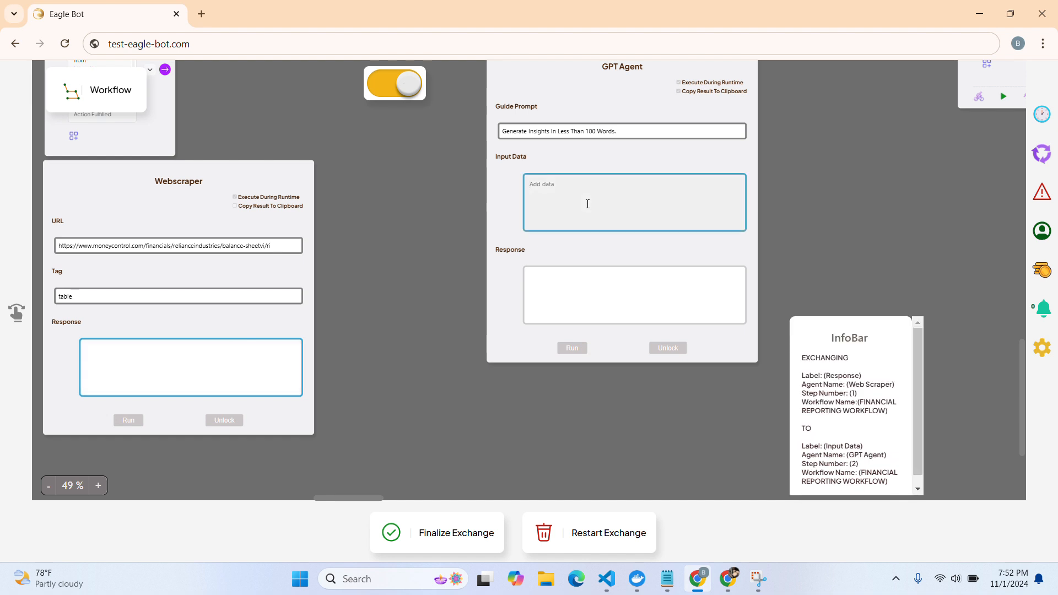
scroll(588, 204, down, 3)
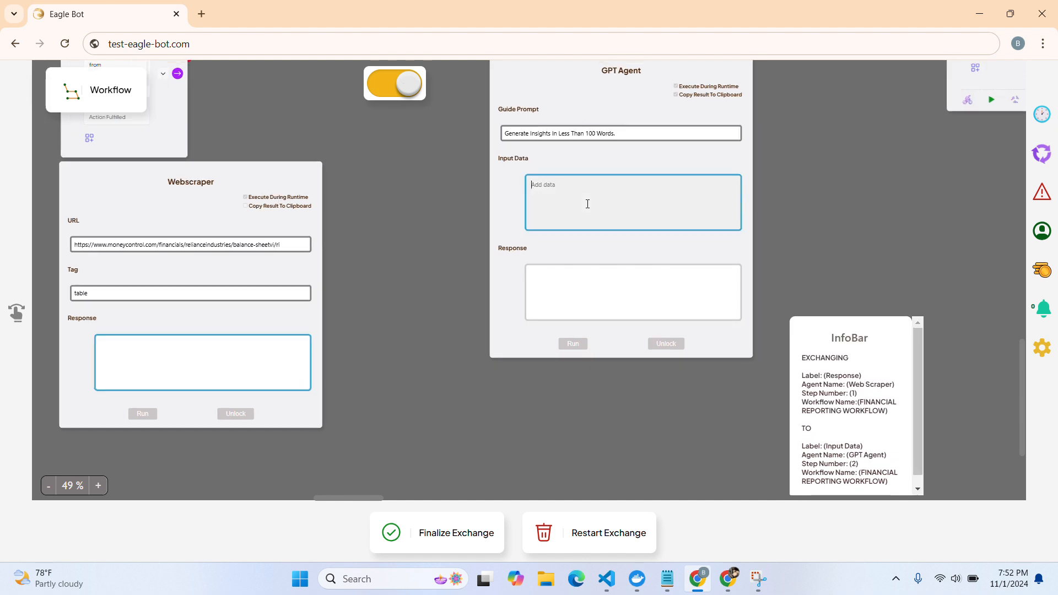
scroll(587, 203, right, 1)
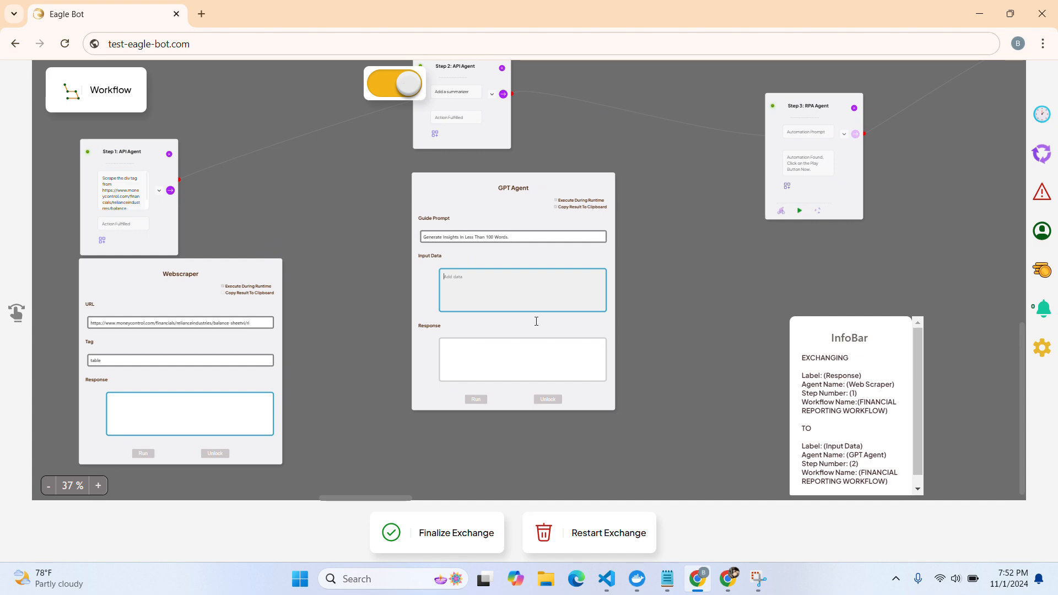
click(446, 539)
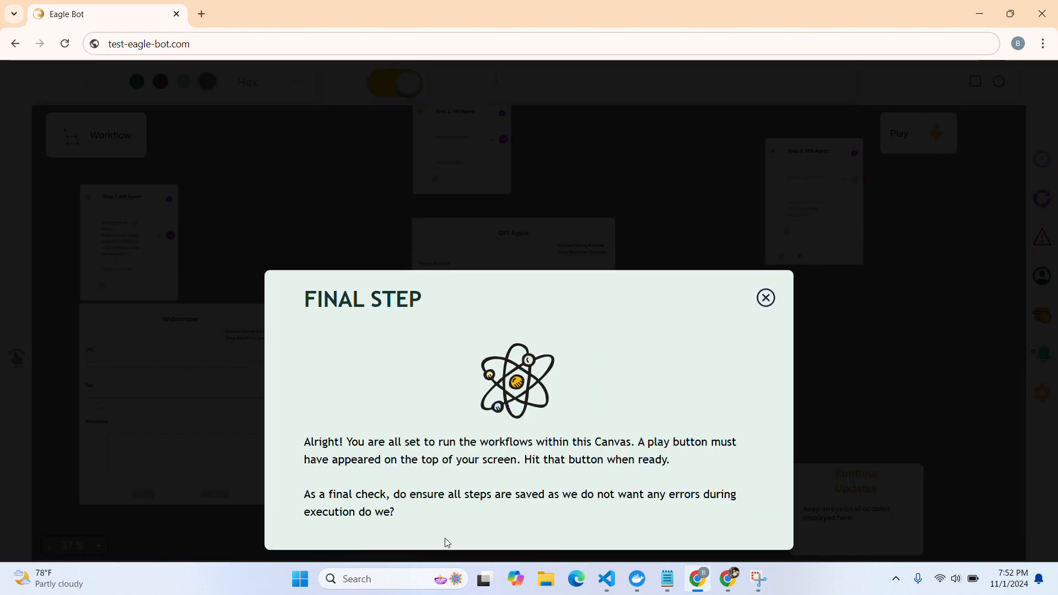
Close the Final Step notice and return to the Eagle Bot browser window
click(766, 298)
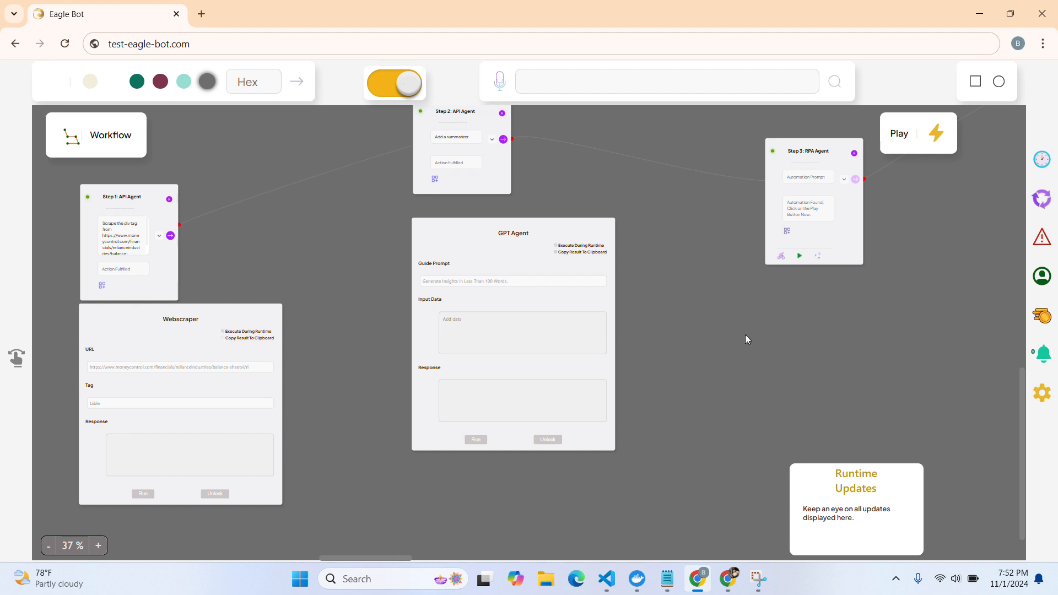
click(727, 580)
click(708, 586)
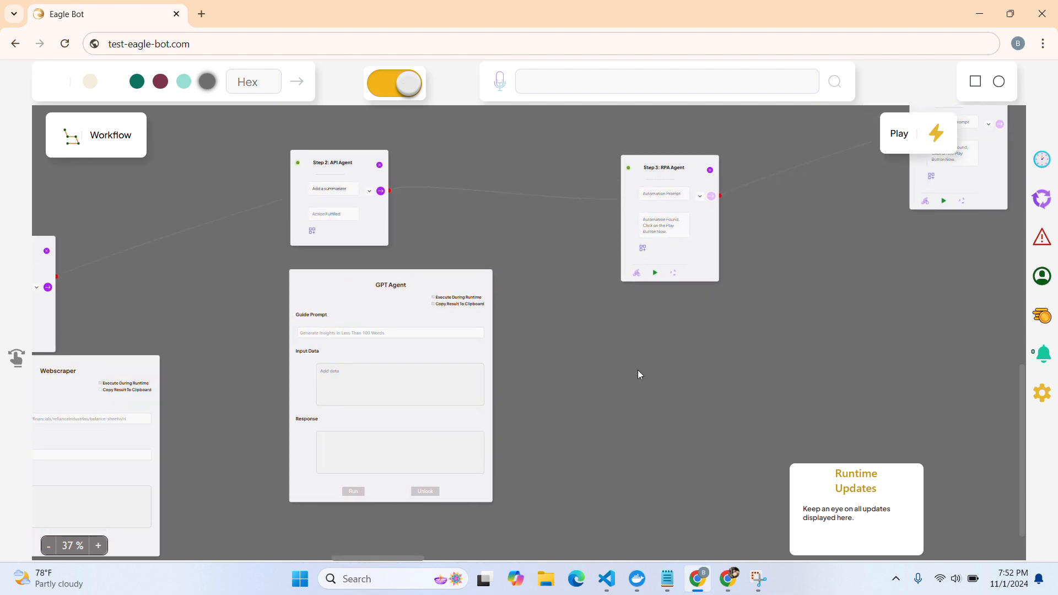
Run the four-step workflow with Play, then open the Windows Start menu
click(897, 140)
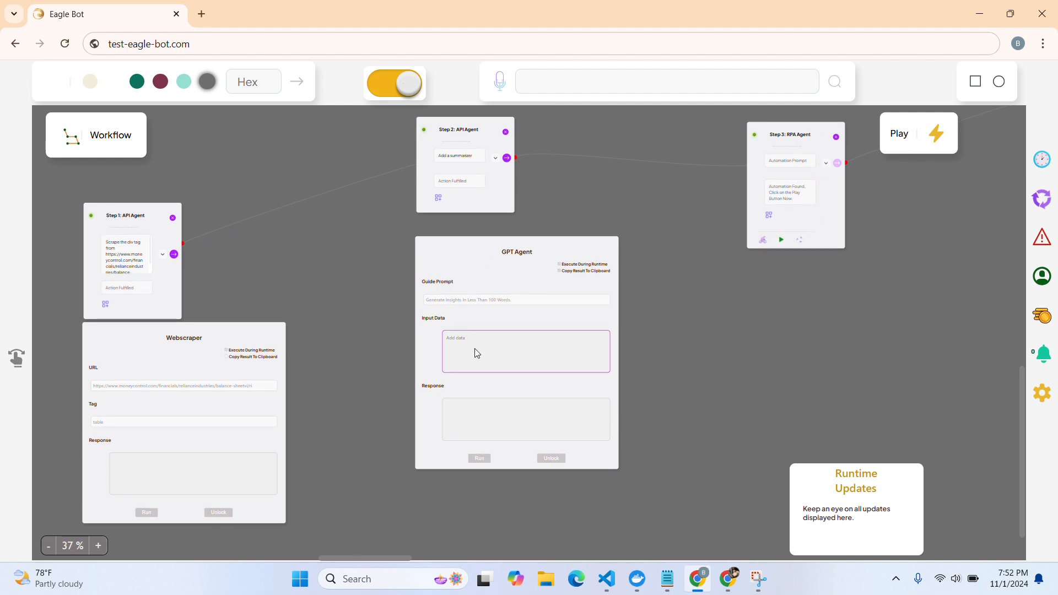
click(898, 138)
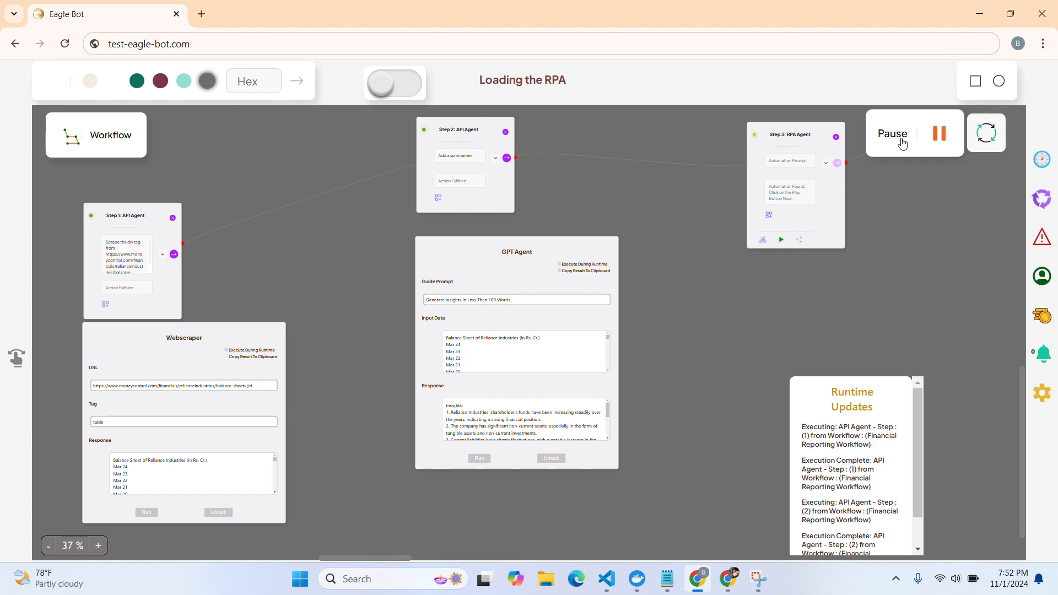
click(300, 579)
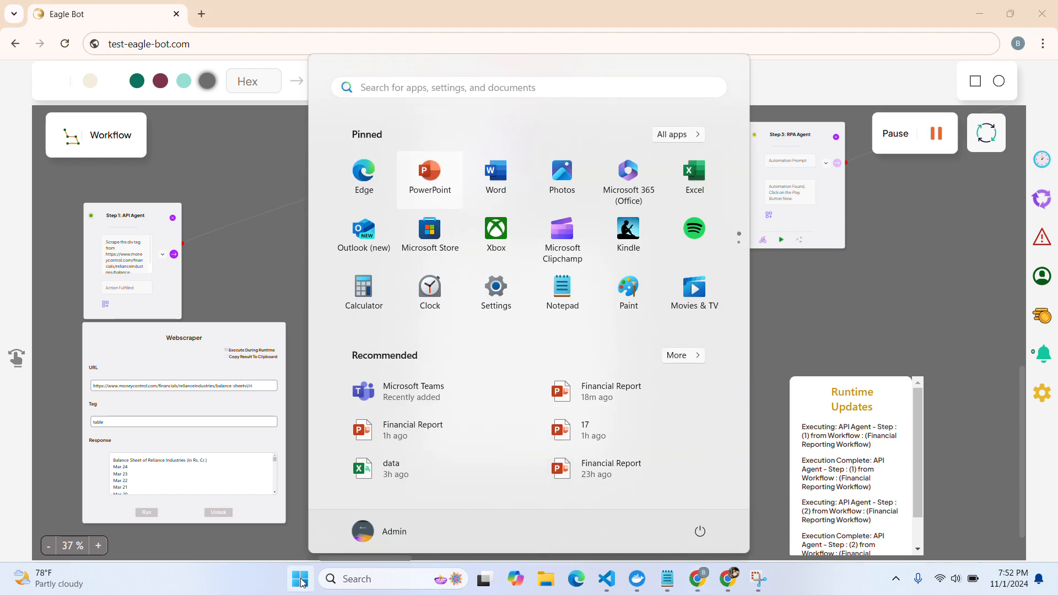
Launch PowerPoint and search the online templates for 'quadratic' to find the Quadratic collection
click(438, 170)
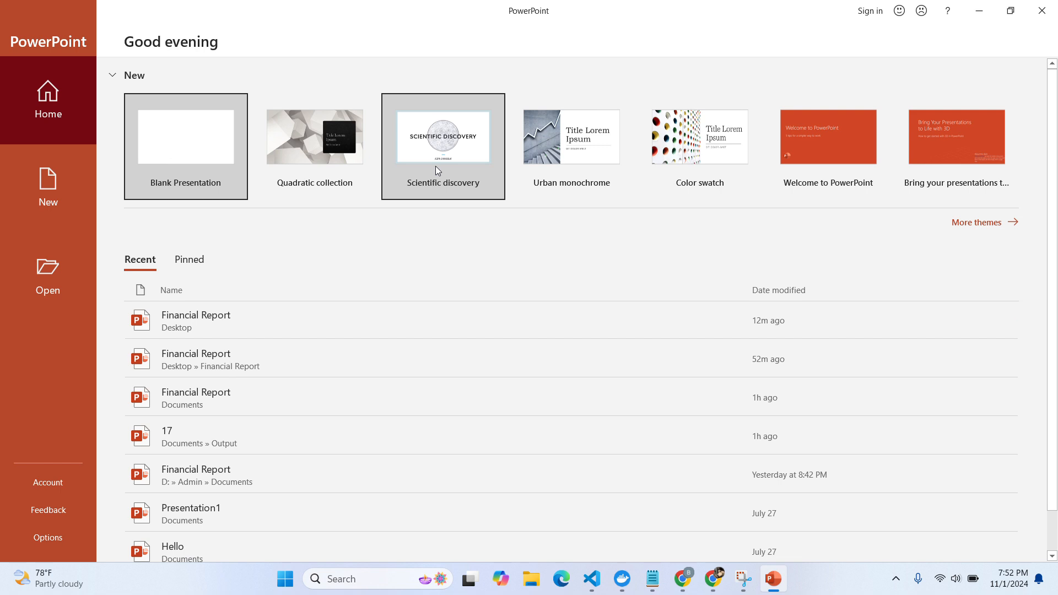
click(49, 180)
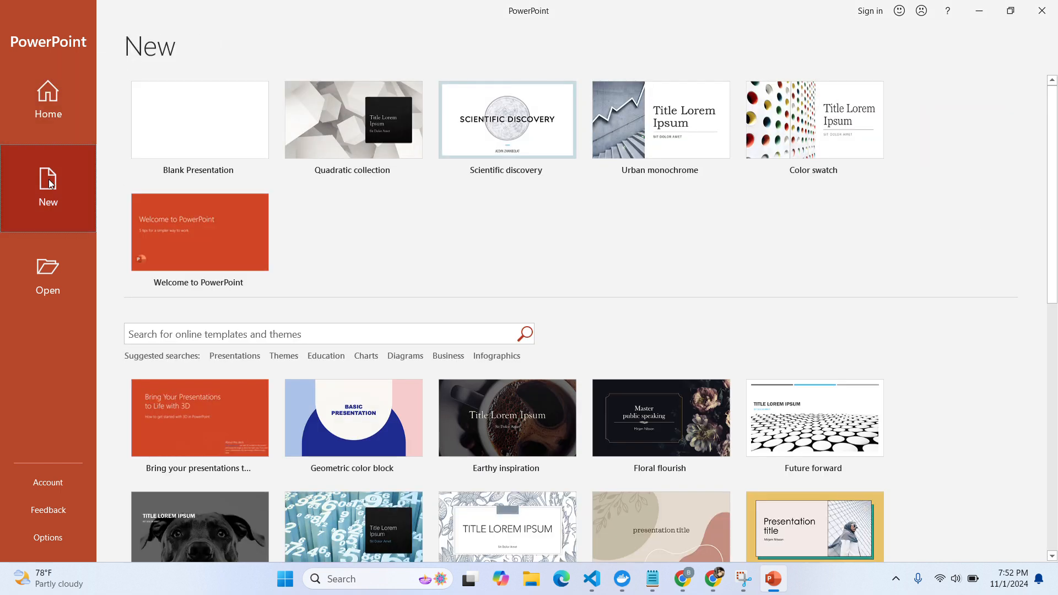
click(144, 335)
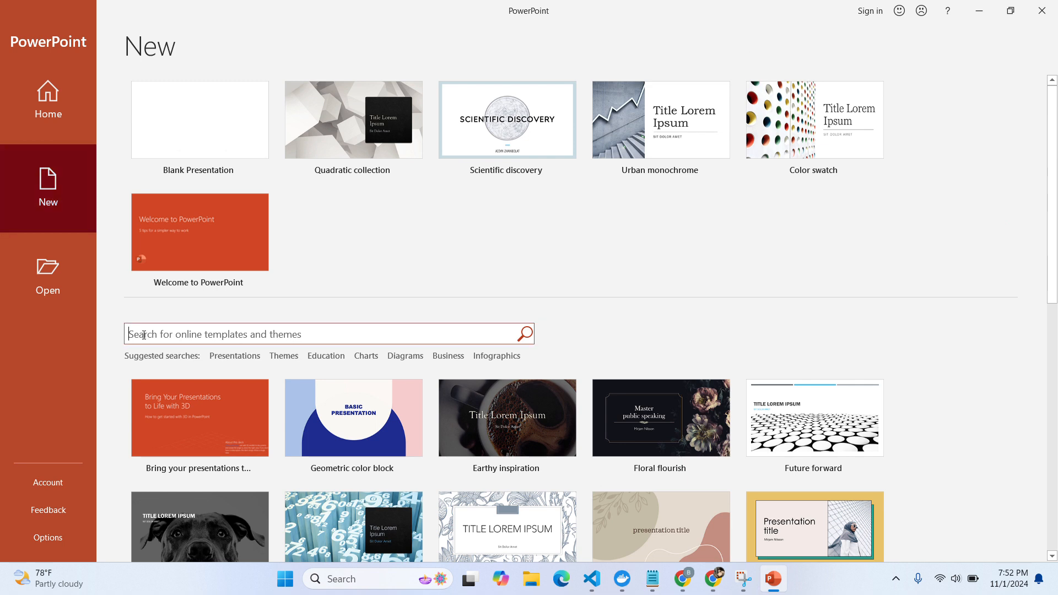
text(quadratic)
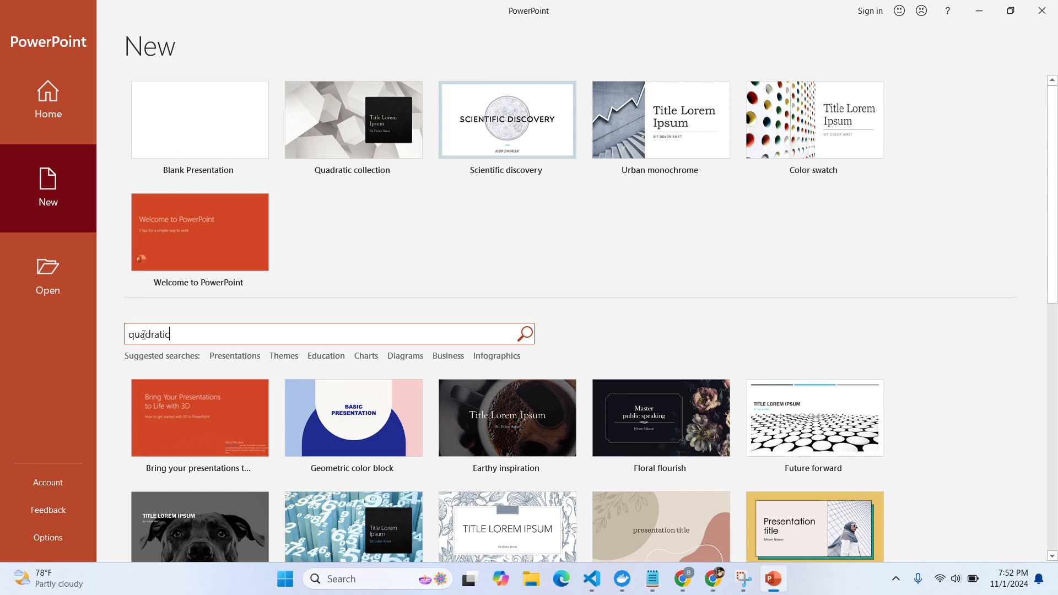
key(Return)
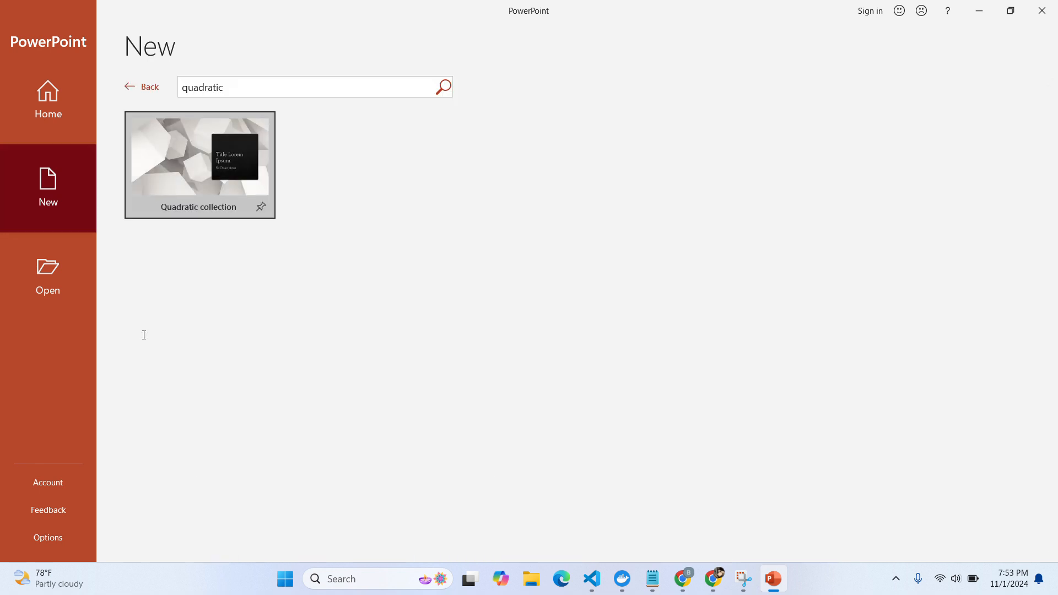
Create a presentation from the Quadratic collection template and select its 'Title Lorem Ipsum' title text
click(199, 168)
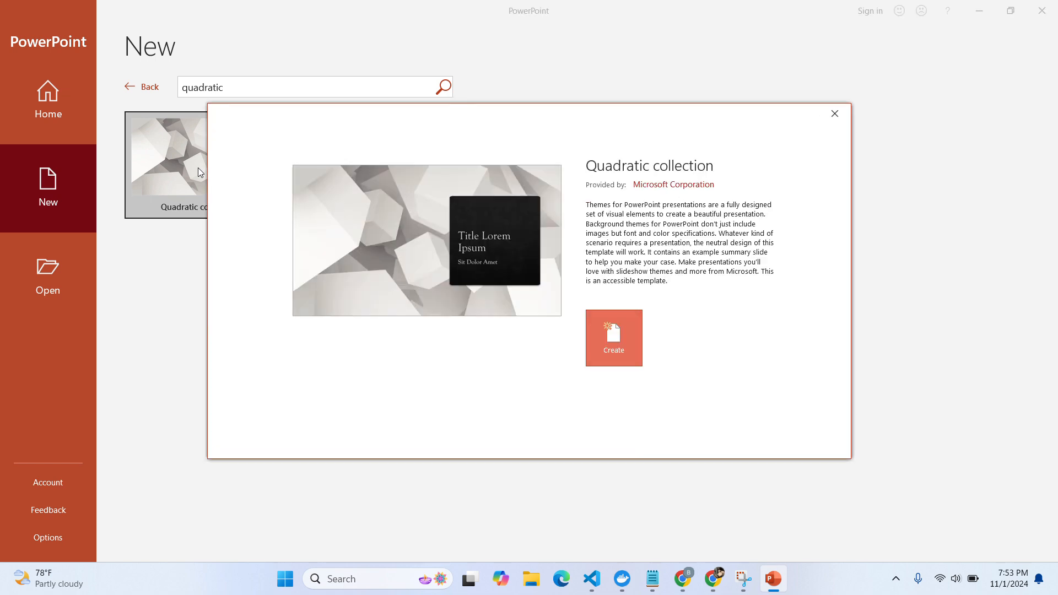
click(615, 353)
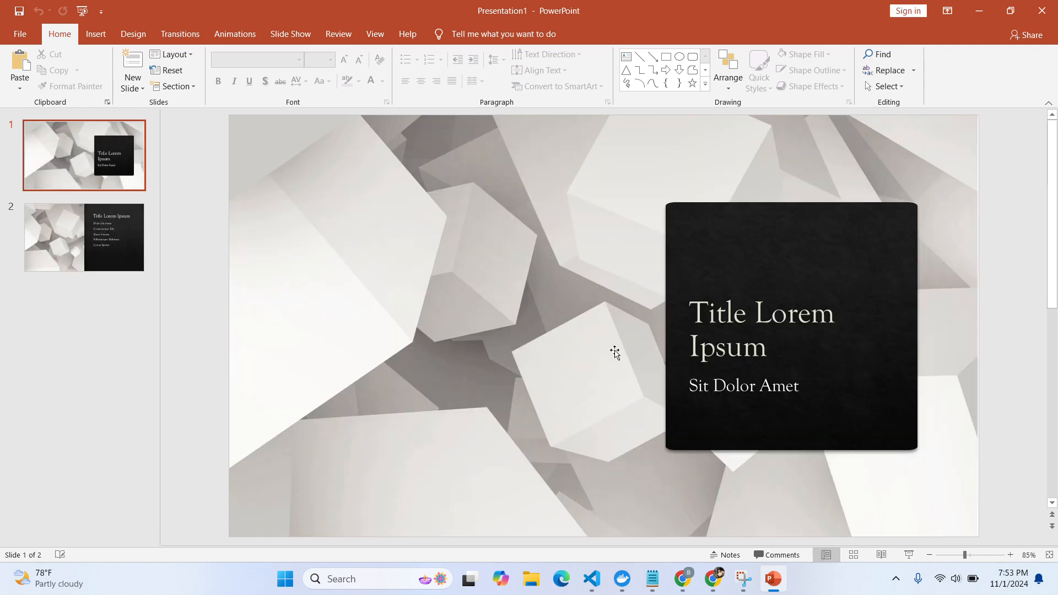
key(alt+Tab)
click(765, 331)
click(737, 346)
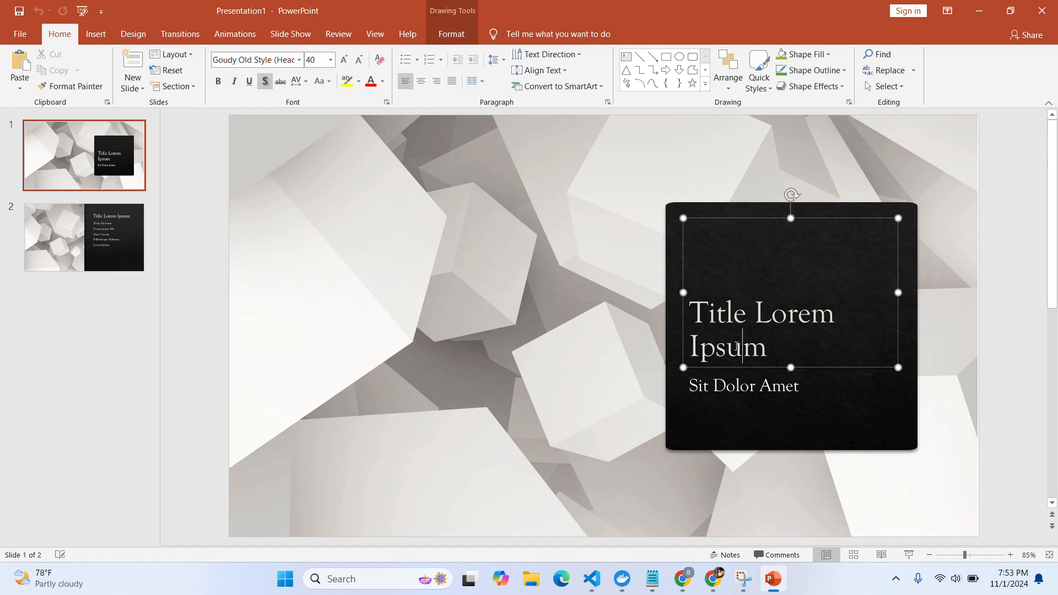
triple_click(737, 347)
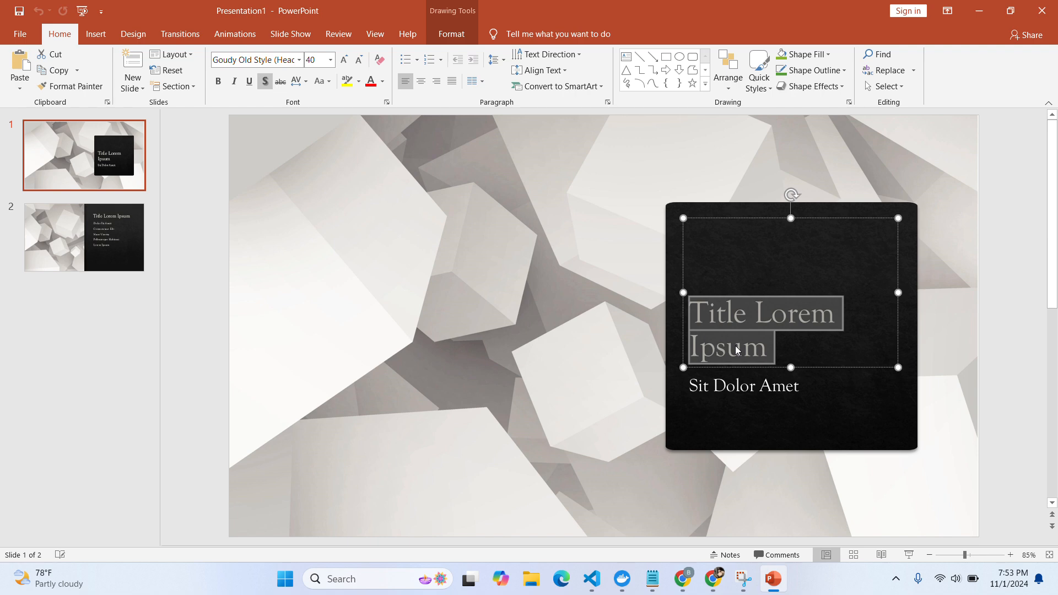
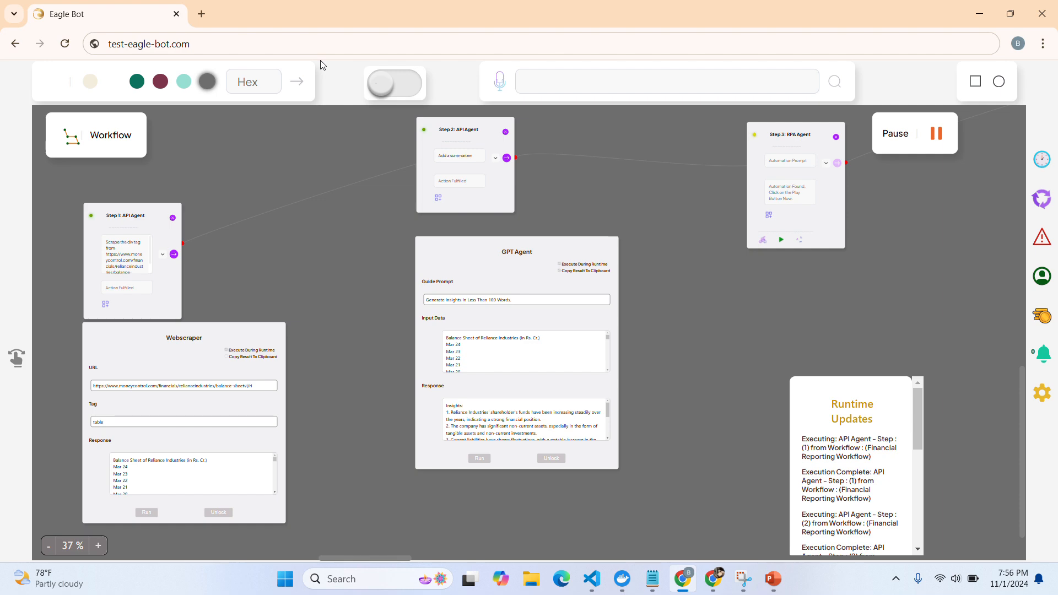
Return to PowerPoint and place the cursor in the empty body of the Financial Insights slide
key(alt+Tab)
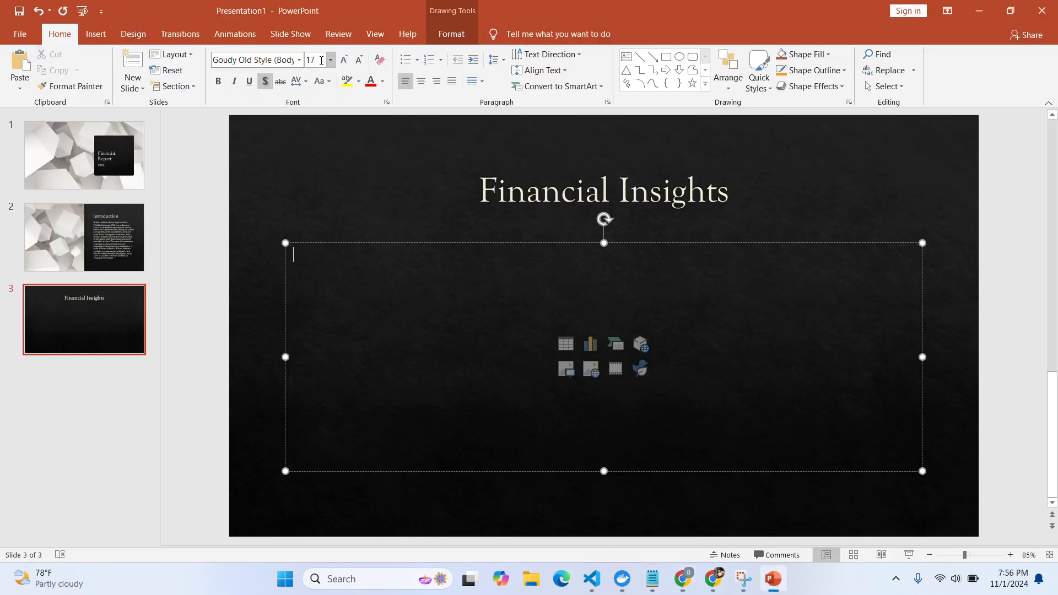
click(179, 384)
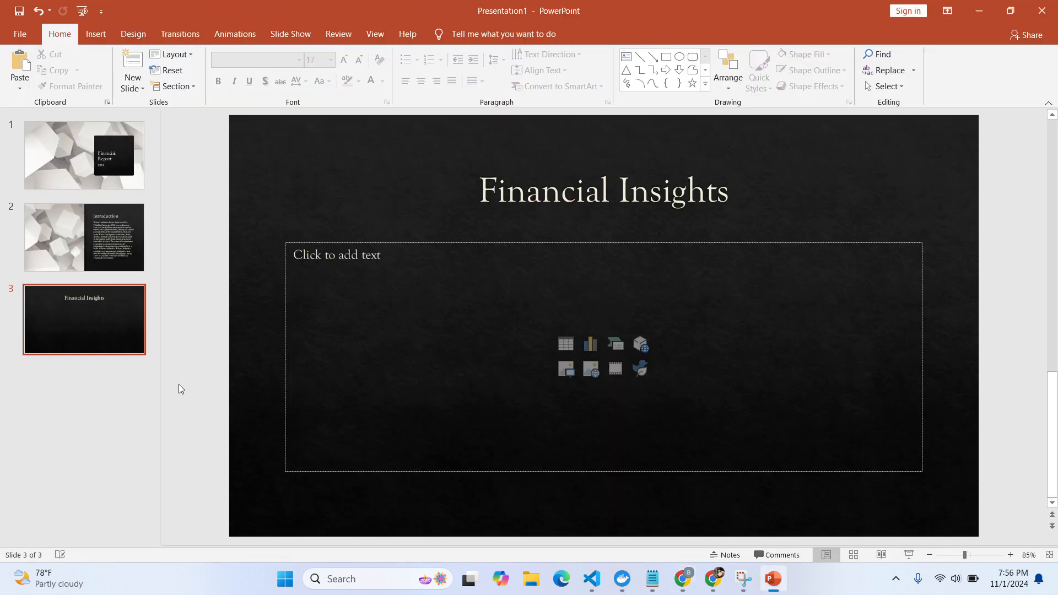
click(439, 271)
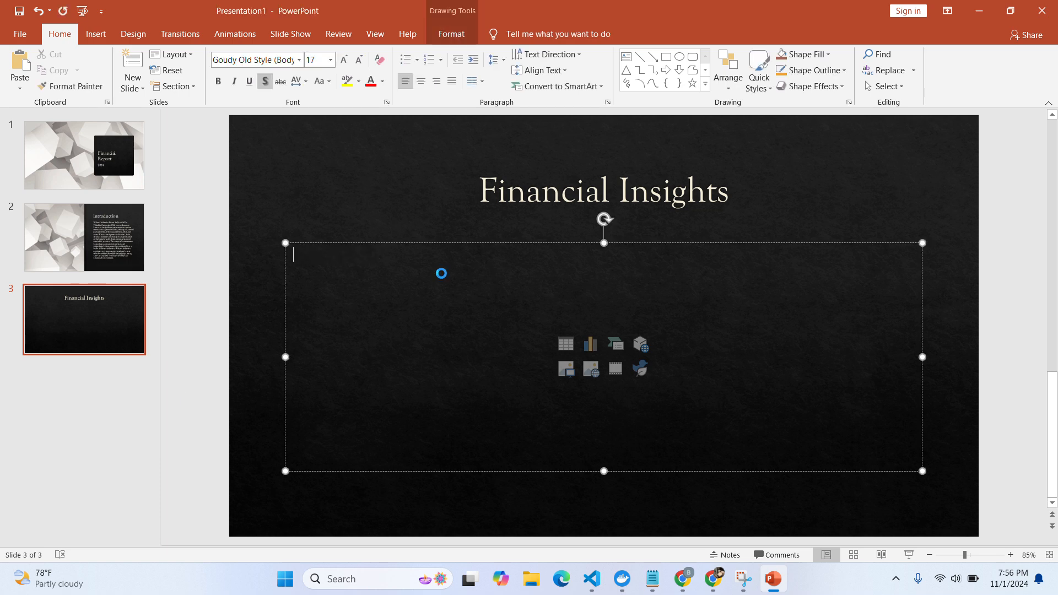
Paste the 'Insights:' heading and six numbered Reliance Industries insights into the slide body
text(Insights: 1. Reliance Industries' shareholder's funds have been increasing steadily over the years, indicating a strong financial position. 2. The company has significant non-current assets, especially in the form of tangible assets and non-current investments. 3. Current liabilities have shown fluctuations, with a notable increase in the year 2020. 4. The company has a substantial amount of contingent liabilities, which should be carefully monitored. 5. Foreign exchange transactions have been significant, with a notable increase in expenditure in foreign currency in recent years. 6. The company has both non-current and current investments, with fluctuations in their market values over the years.)
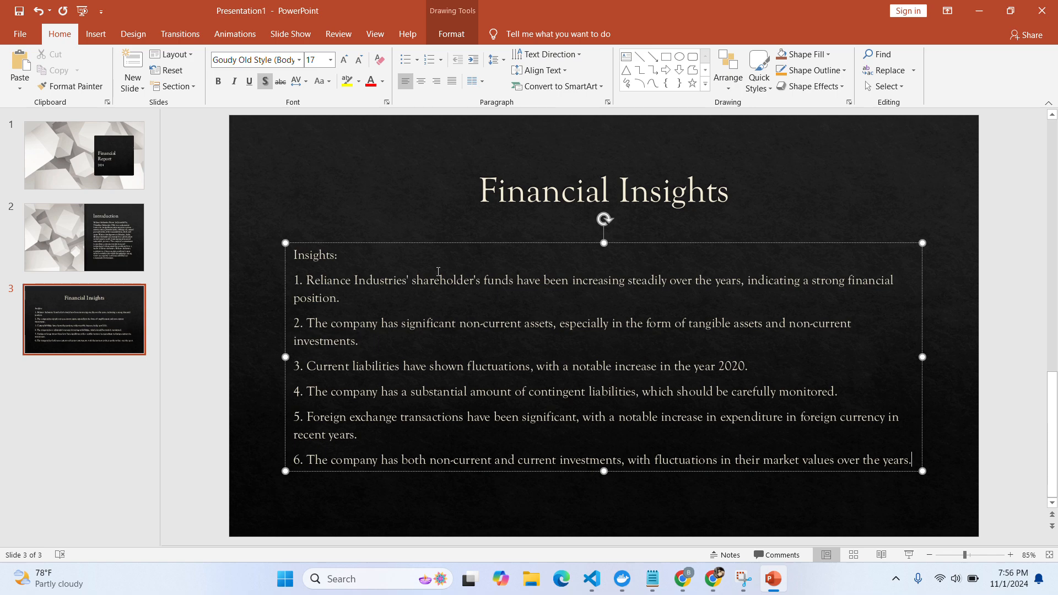
key(alt+Tab)
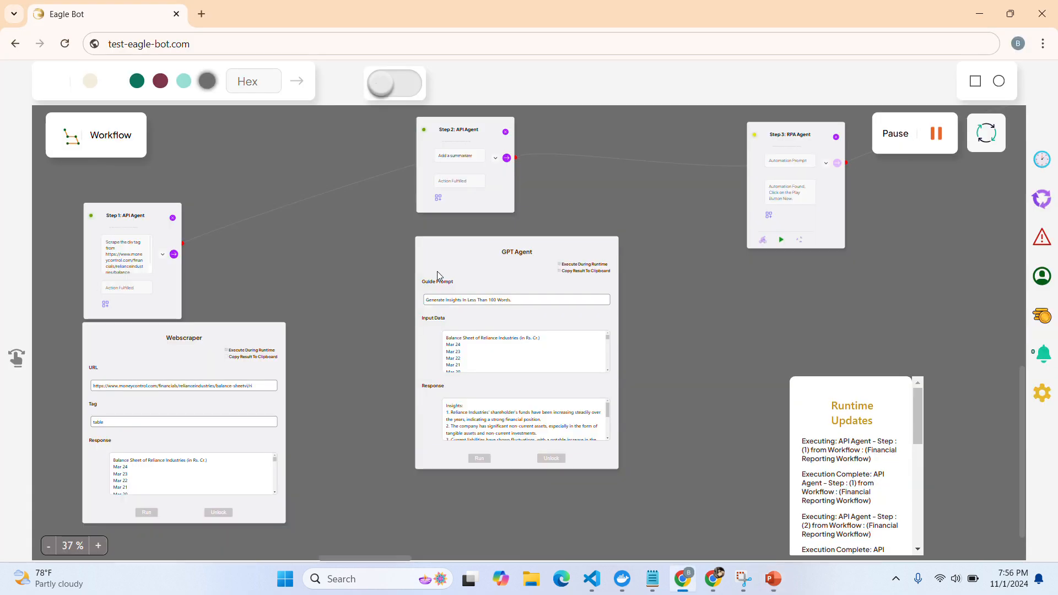
key(alt+Tab)
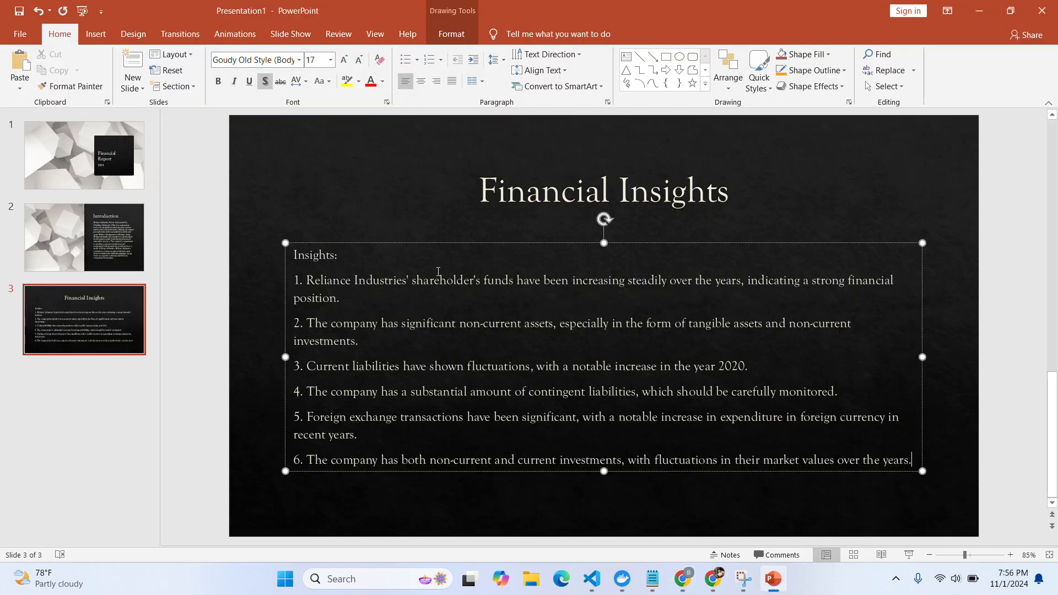
click(20, 34)
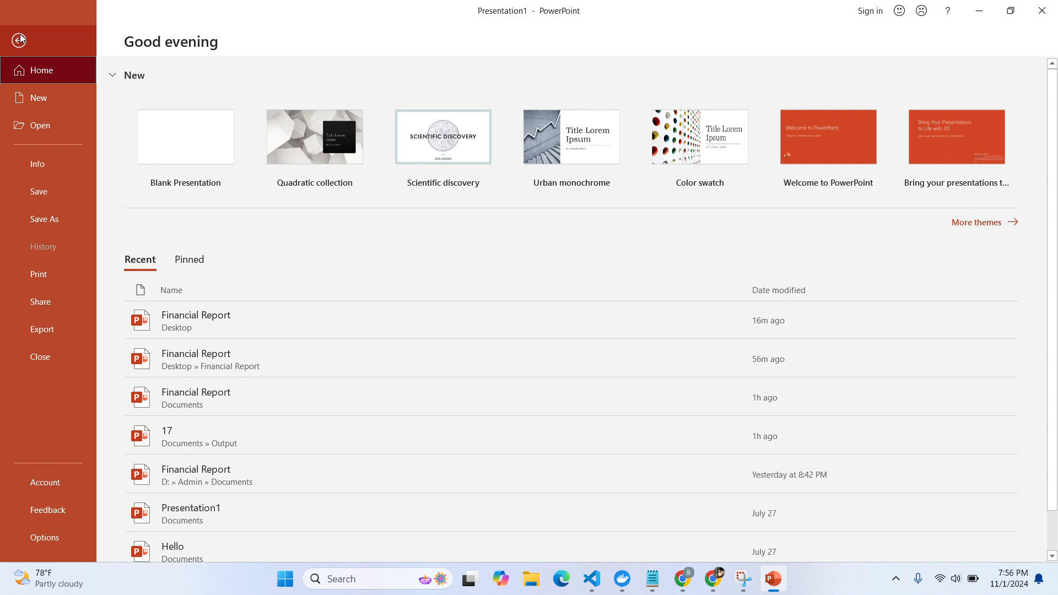
Start Save As and navigate to the Desktop's Financial Report folder
click(52, 220)
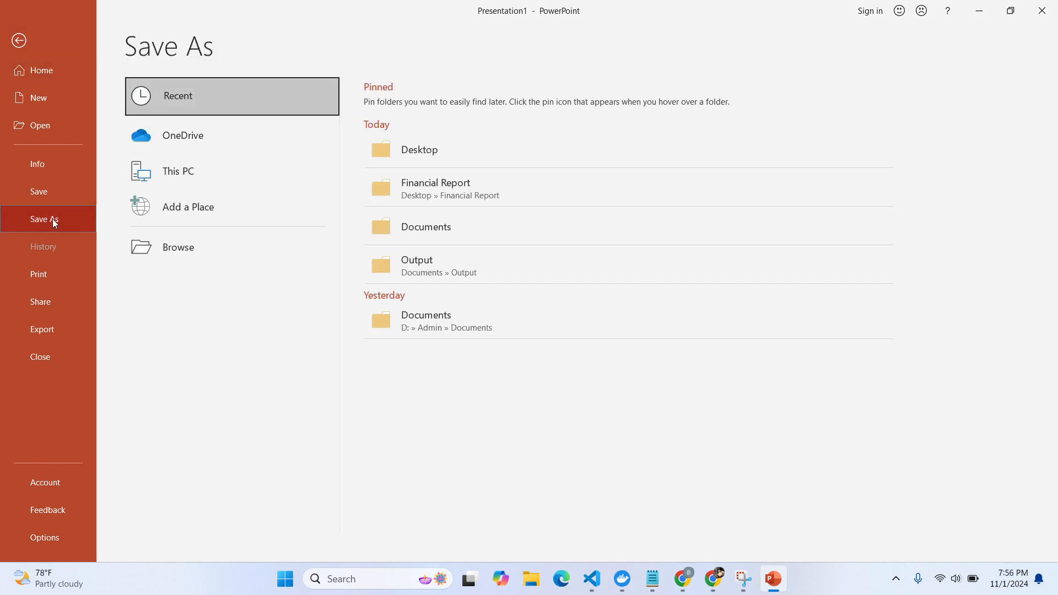
click(178, 247)
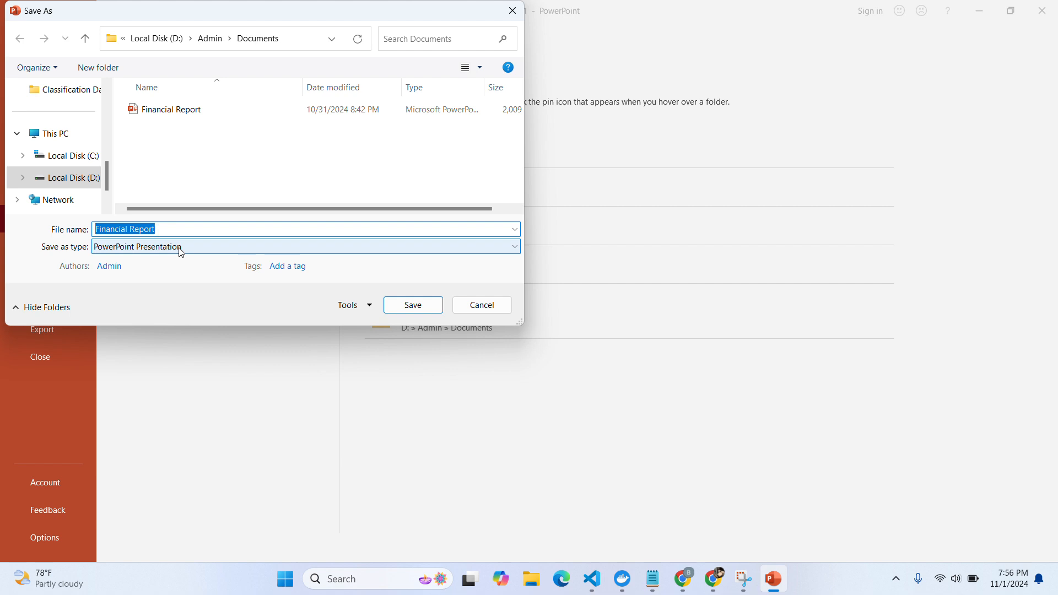
click(68, 178)
scroll(68, 182, down, 1)
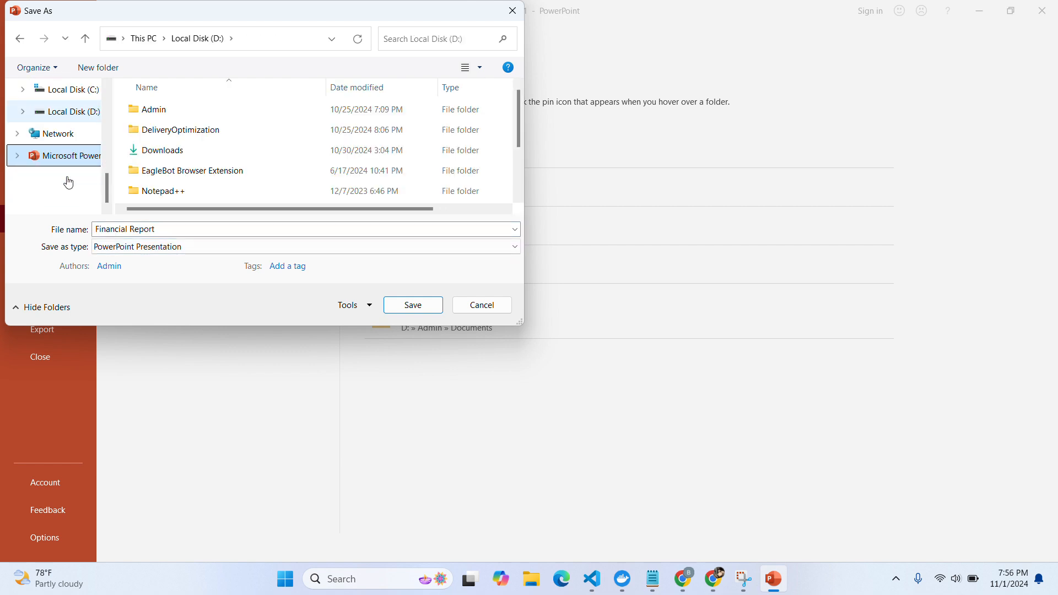
scroll(68, 182, up, 5)
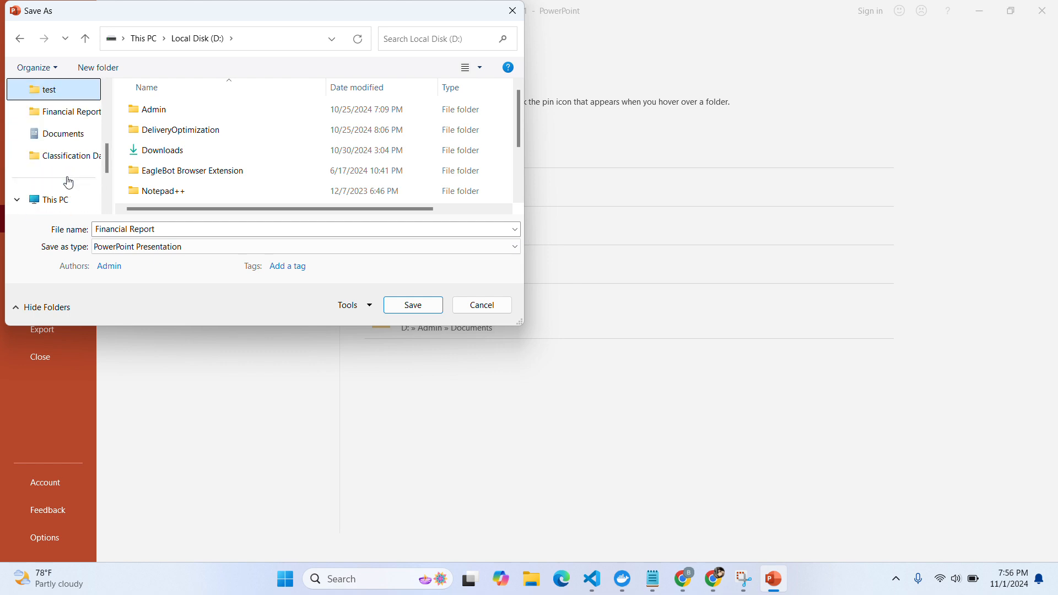
scroll(68, 182, up, 2)
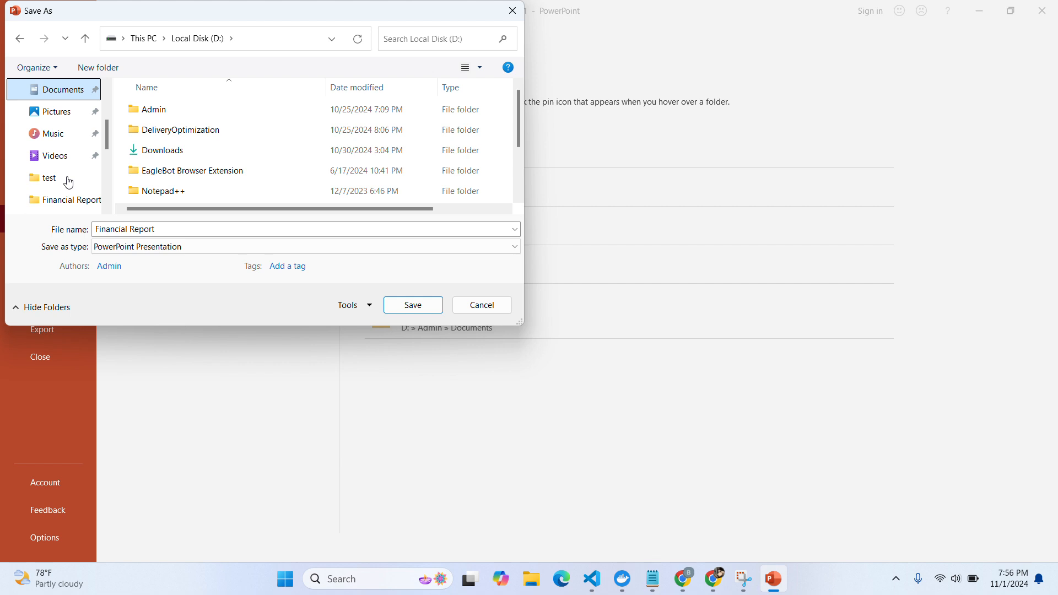
scroll(69, 182, up, 2)
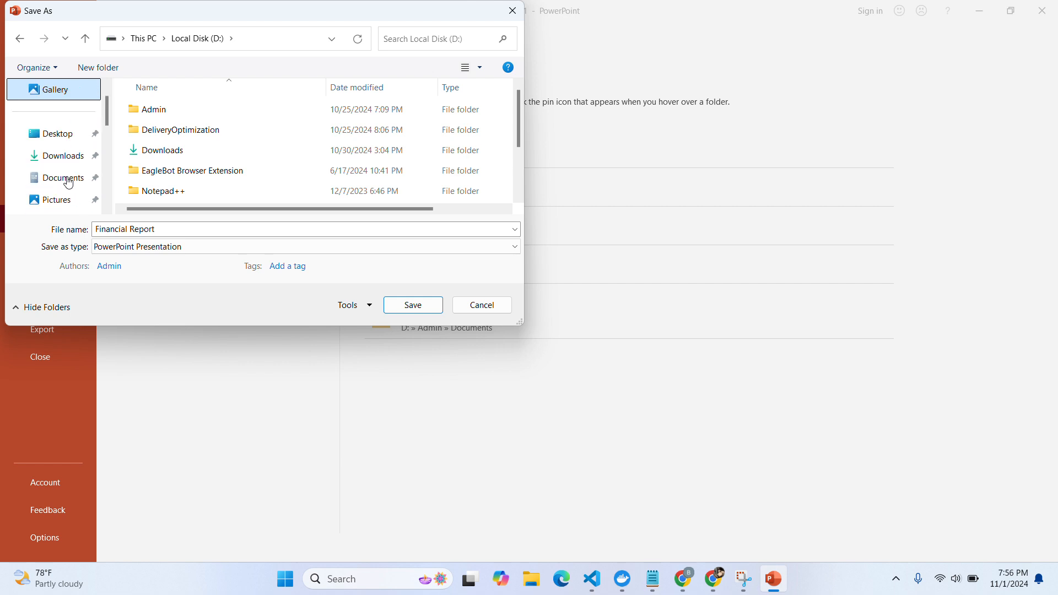
click(52, 138)
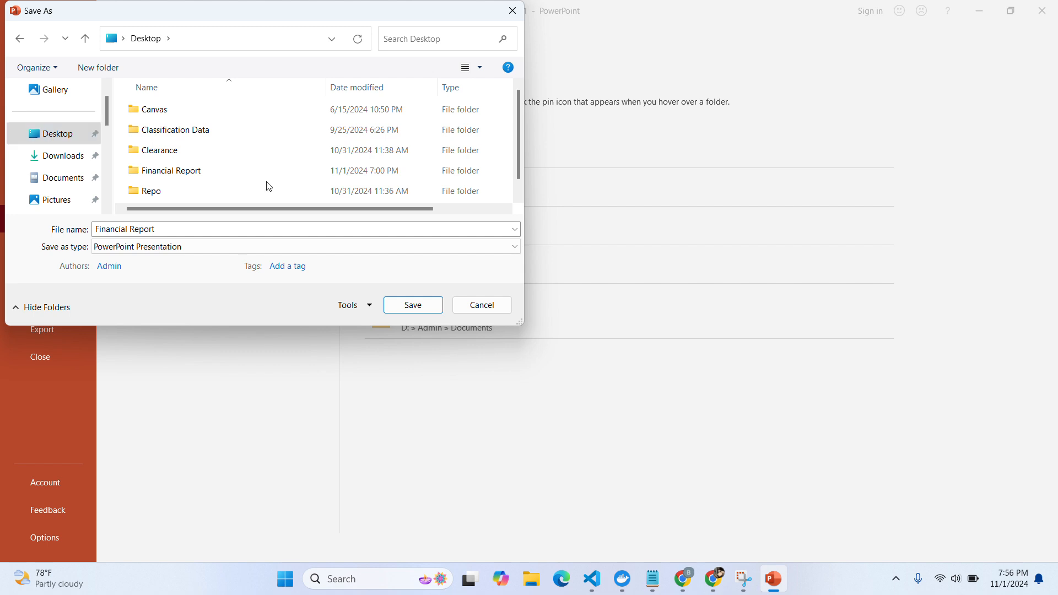
click(229, 177)
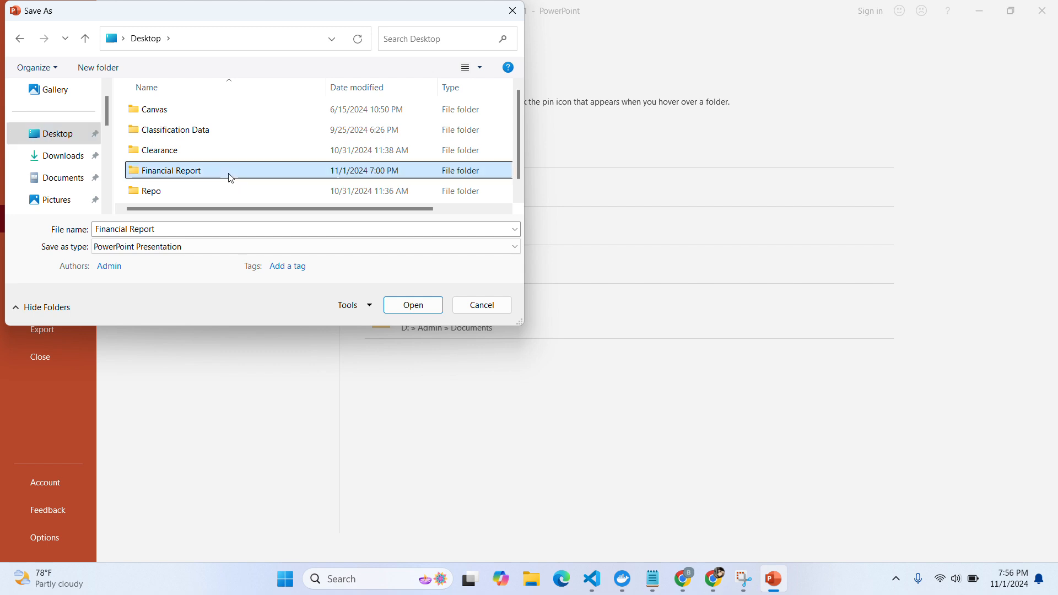
click(413, 304)
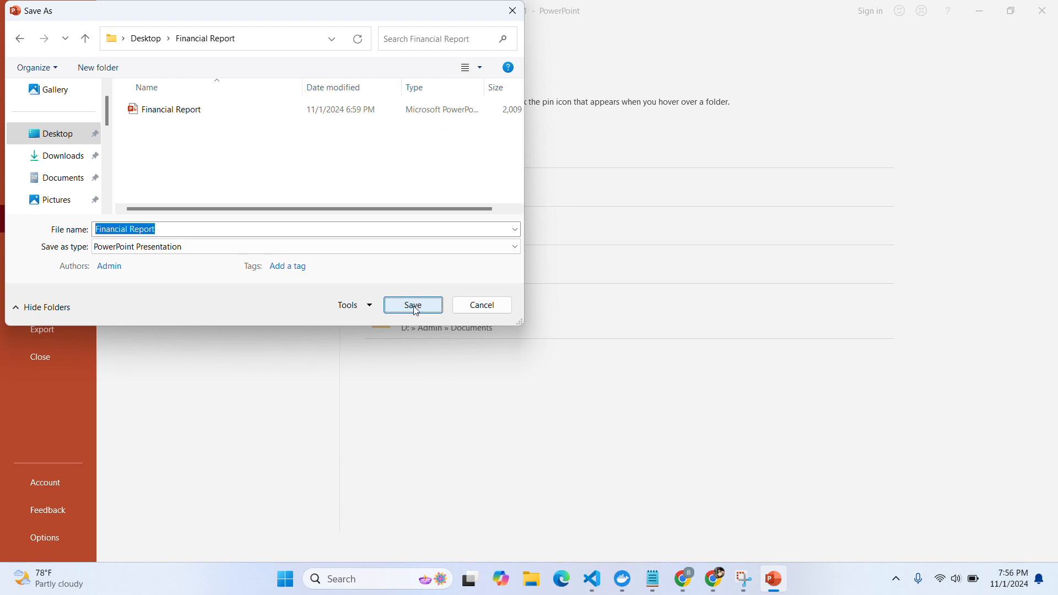
Save as Financial Report.pptx, replacing the existing file, then bring up a Chrome new tab
click(415, 306)
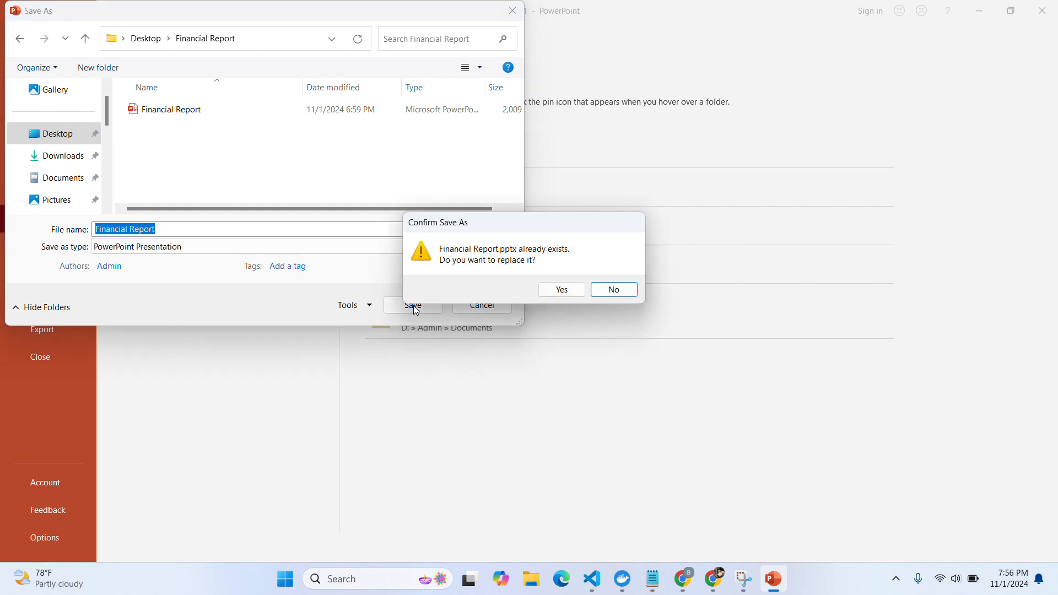
click(561, 290)
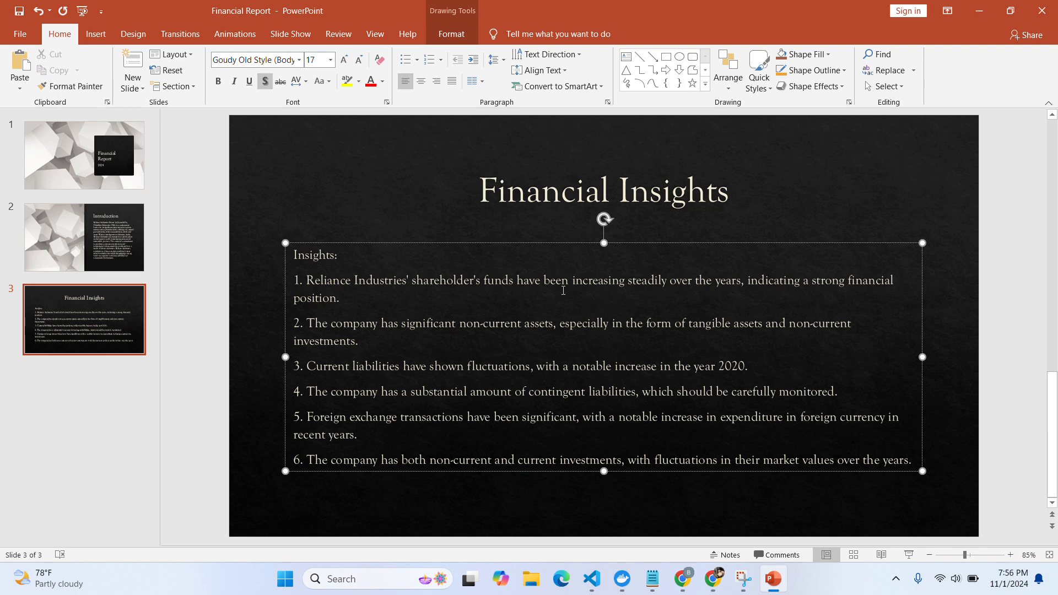
key(alt+Tab)
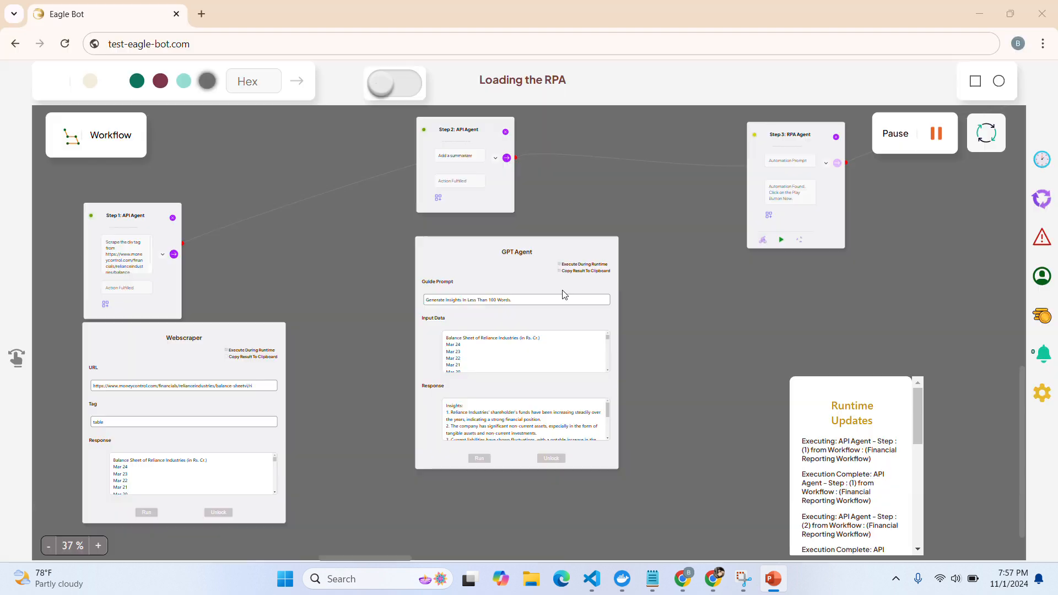
click(713, 580)
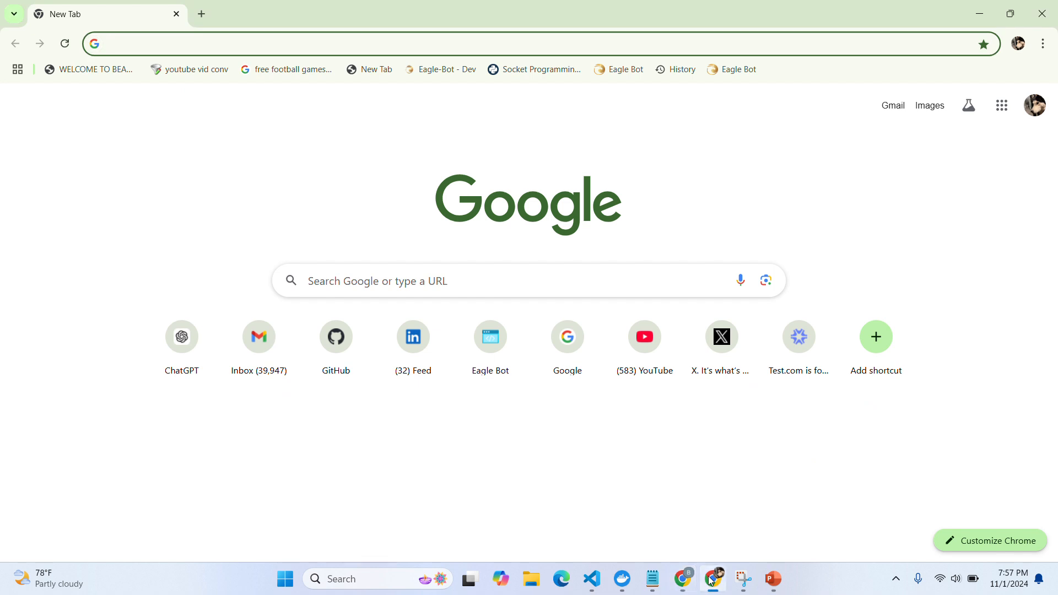
Open Outlook mail at outlook.office.com/mail in the new Chrome tab
click(138, 40)
text(outlook)
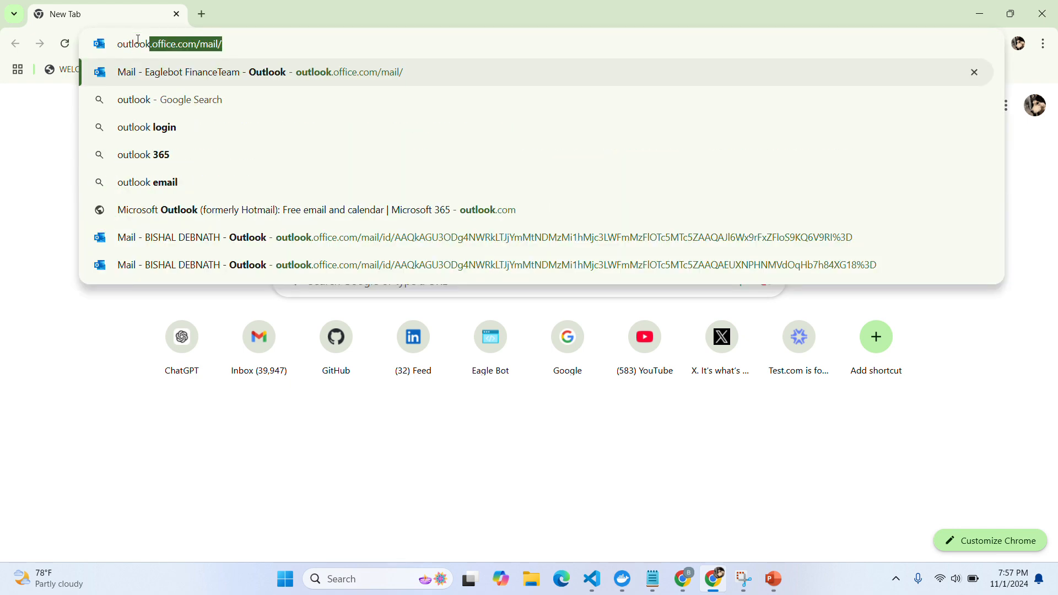
key(Return)
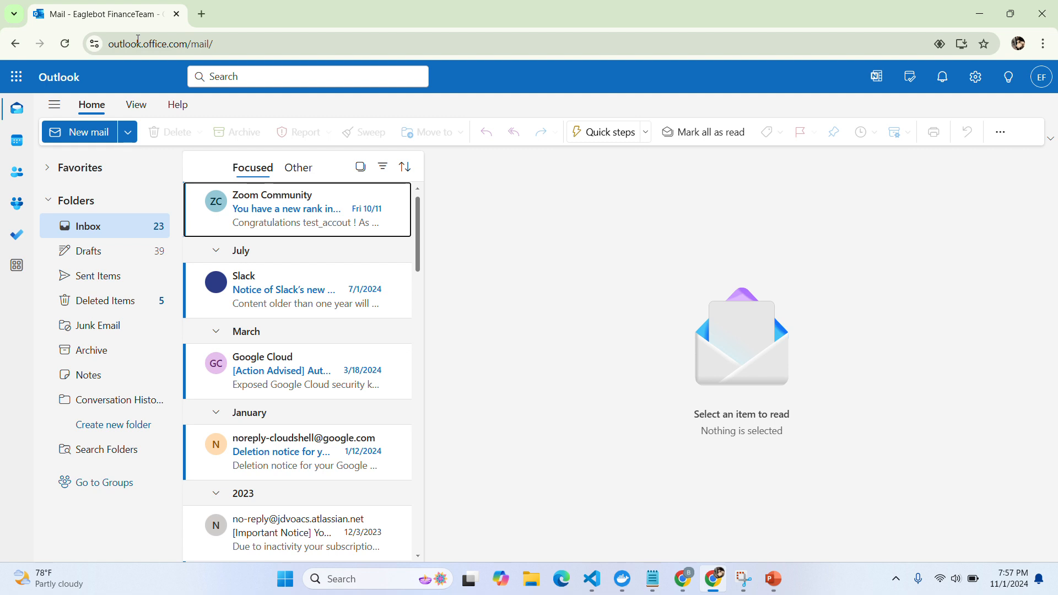
click(82, 132)
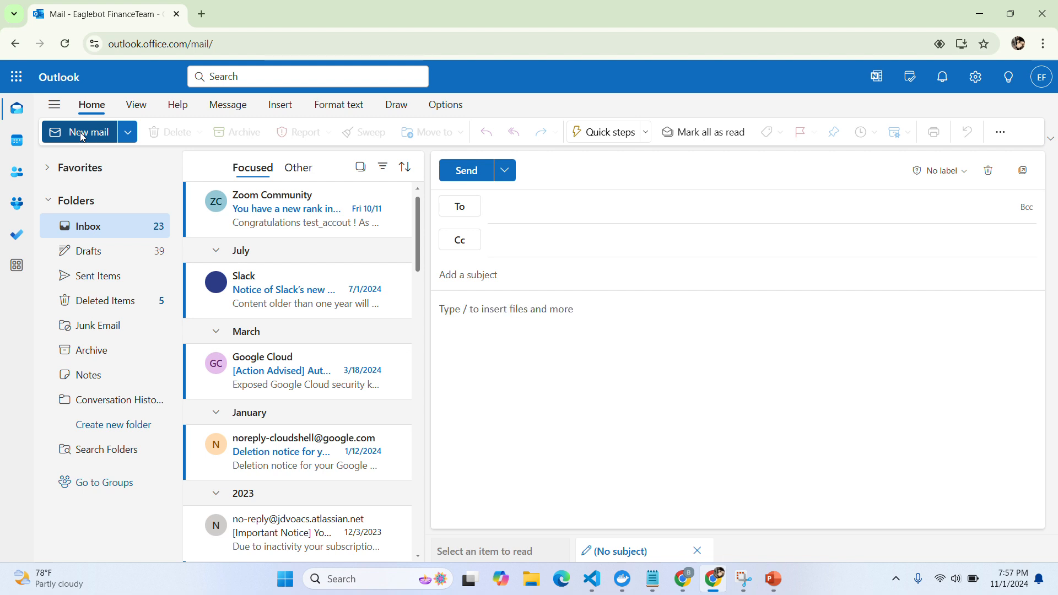
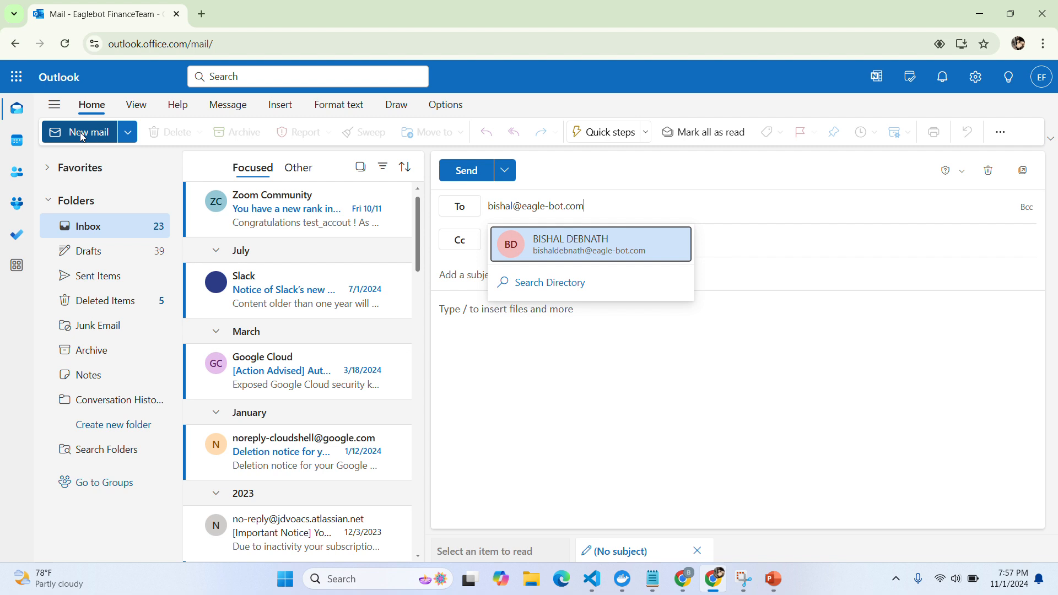
Address the new email to the recipient with subject 'Request for Review of Financial Reports'
key(Return)
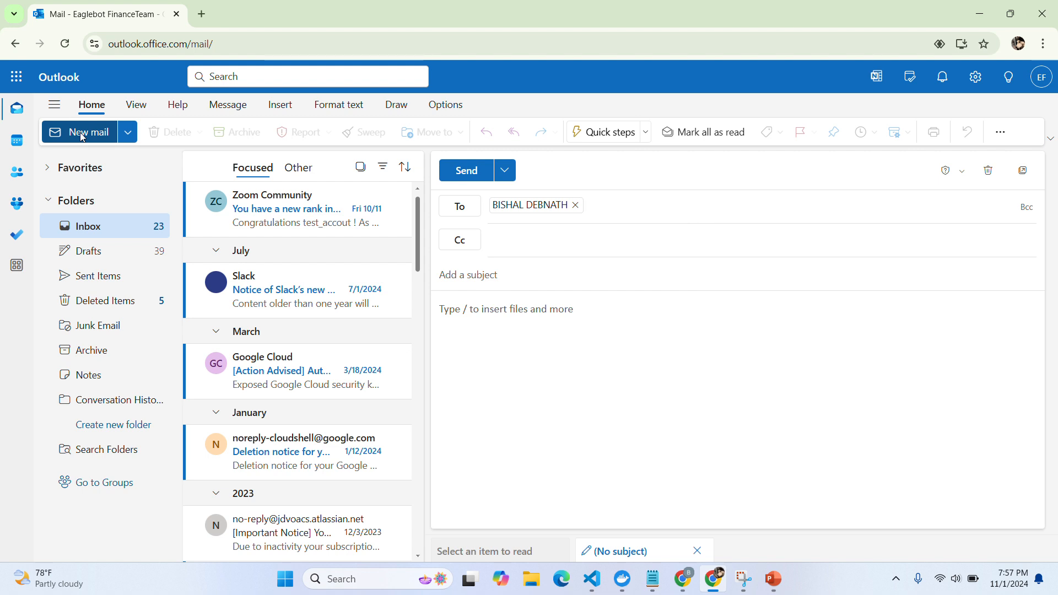
key(Tab)
text(Subje)
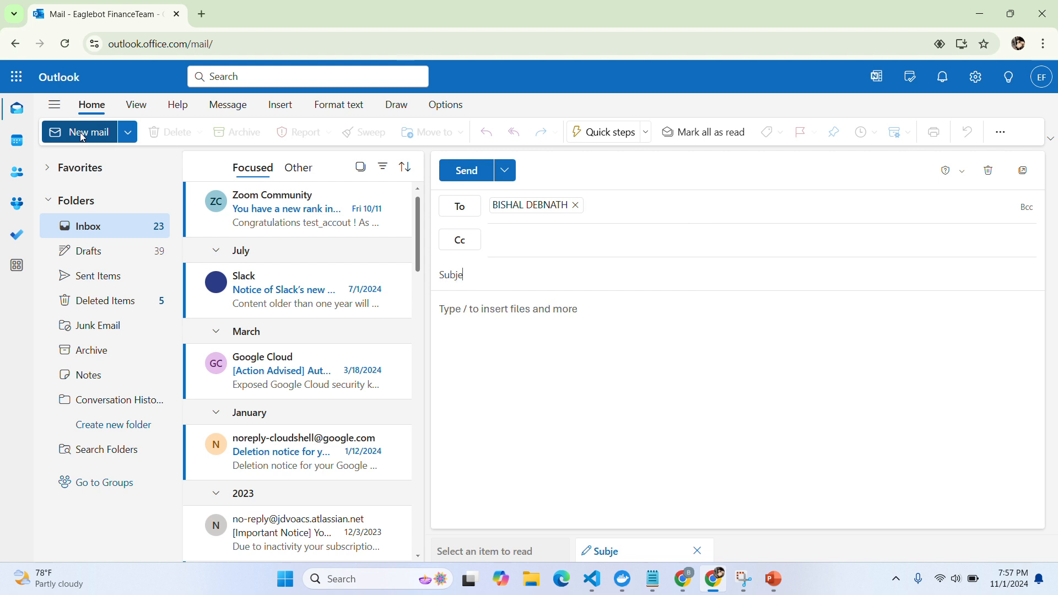
text(ct: Request for Review of Financial Reports)
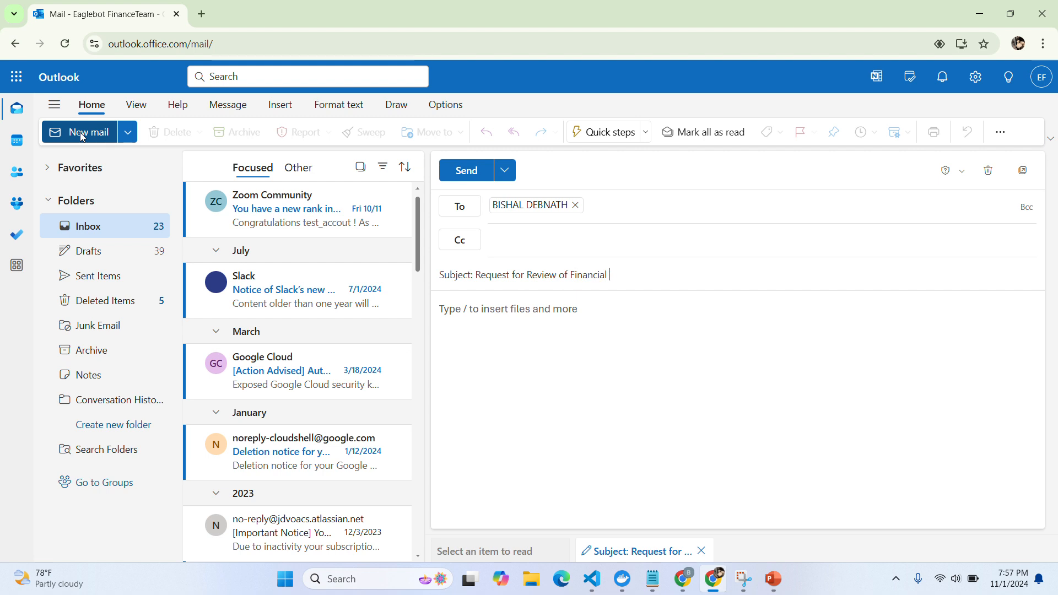
key(Tab)
key(Return)
Write the greeting and three paragraphs requesting review, timely feedback and availability
text(Dear Bishal,)
key(Return)
key(Return)
text(I hope this em)
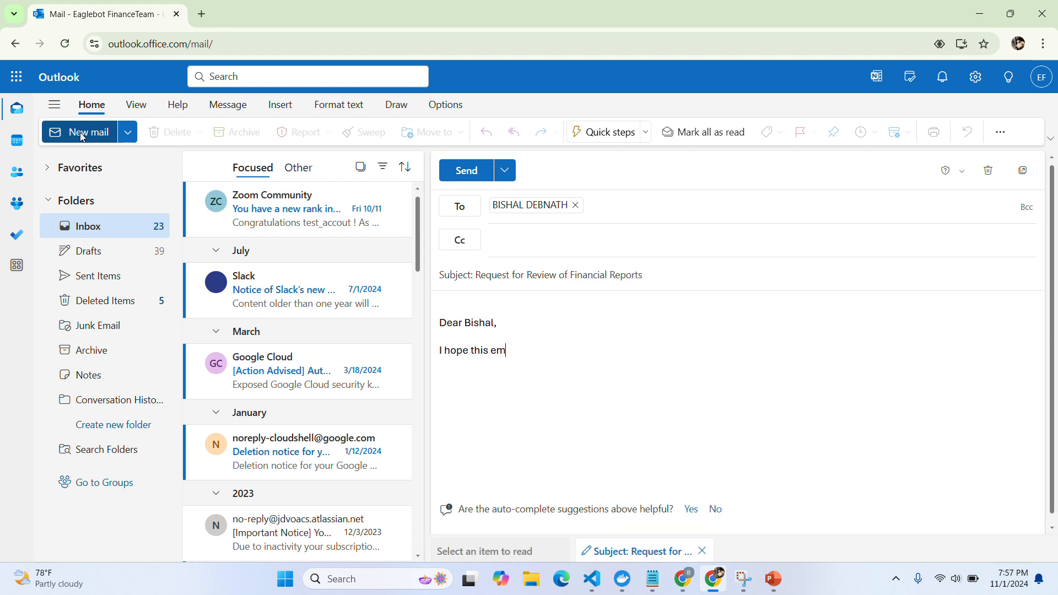
text(ail finds you well. I am writing to r)
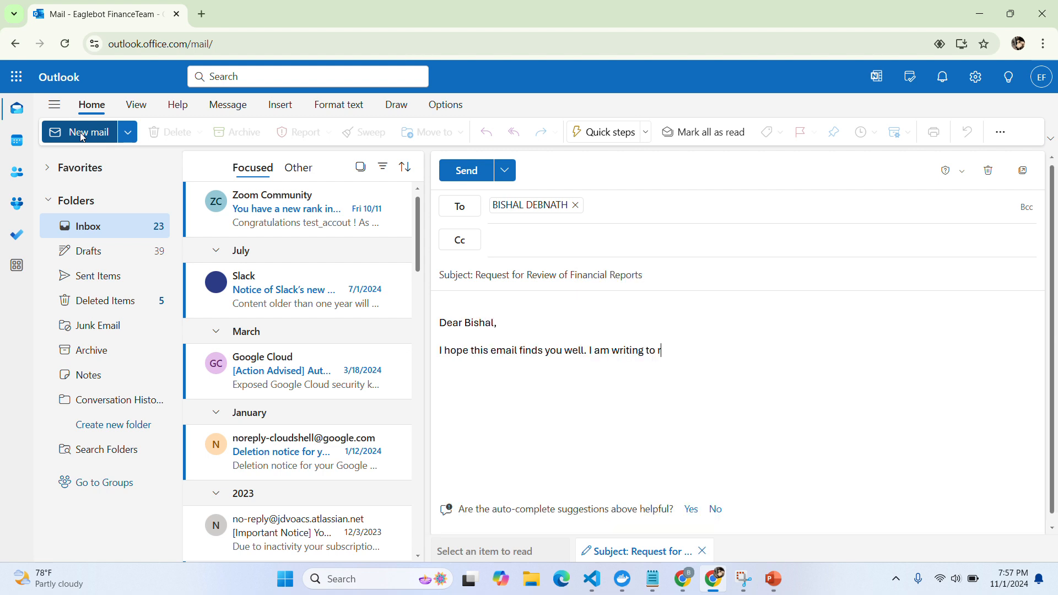
text(equest your assistance in reviewing )
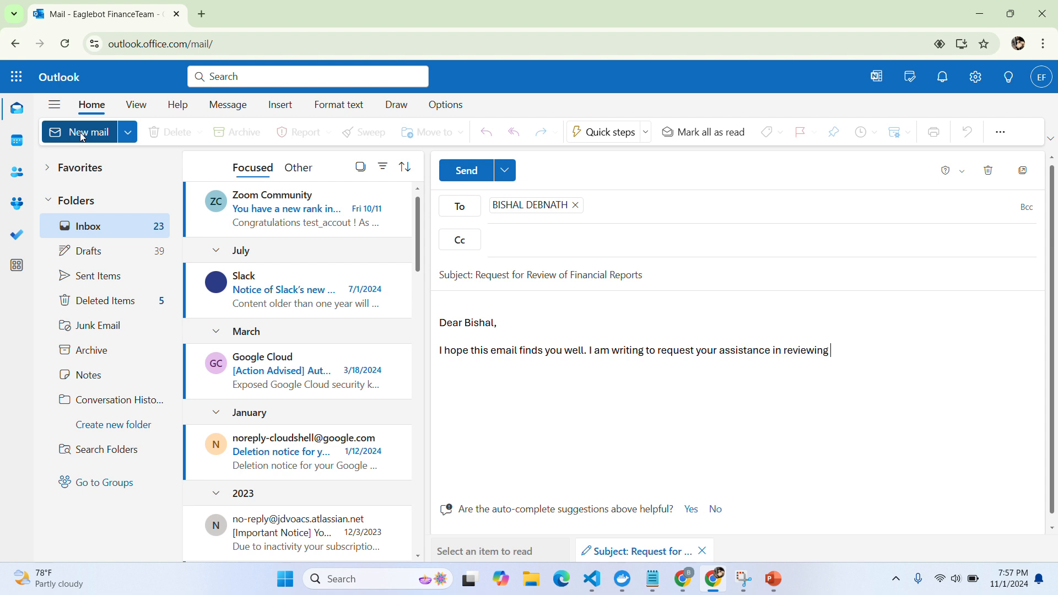
text(the financial reports on behalf of )
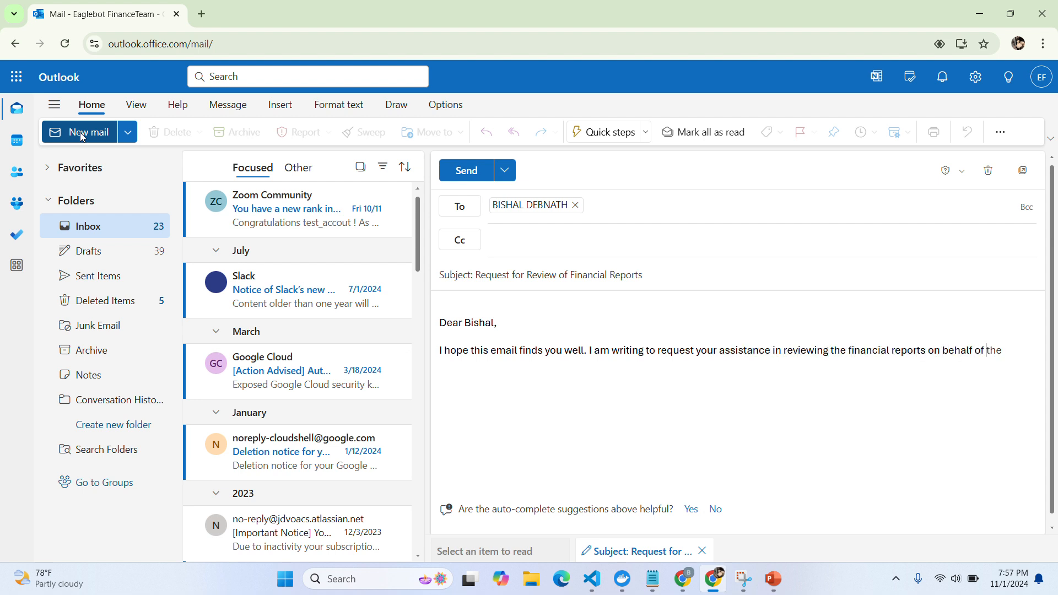
text(Laxman. As part of our ongoing financ)
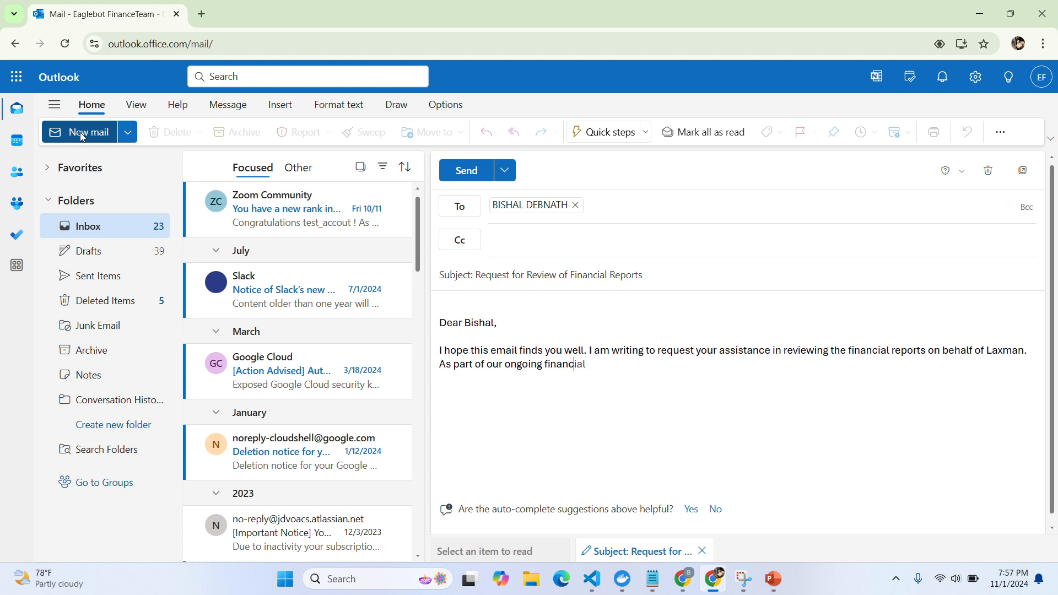
text(ial assessment, we would greatly app)
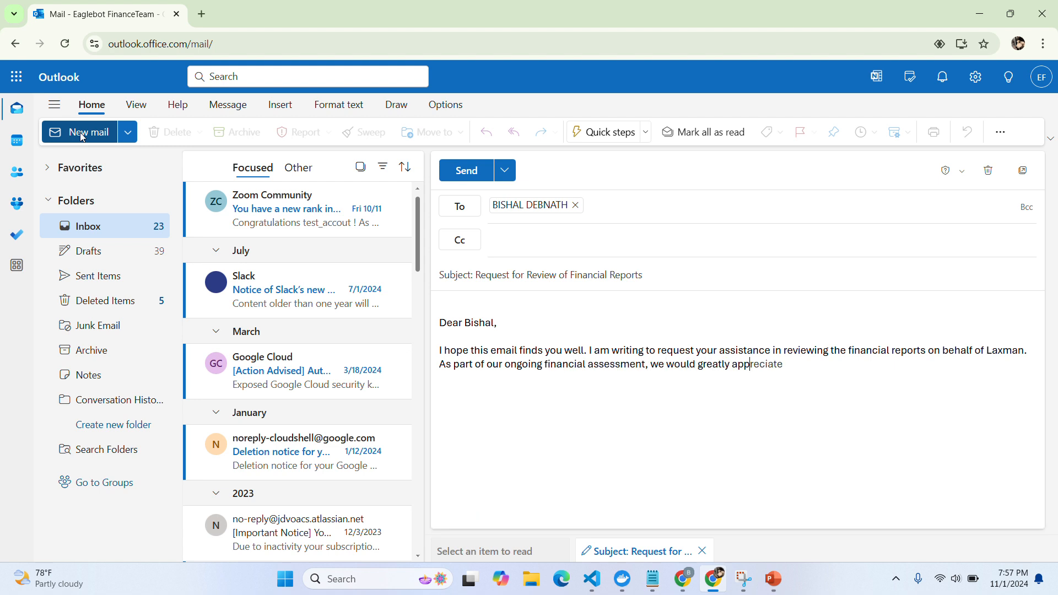
text(reciate your expertise and insights i)
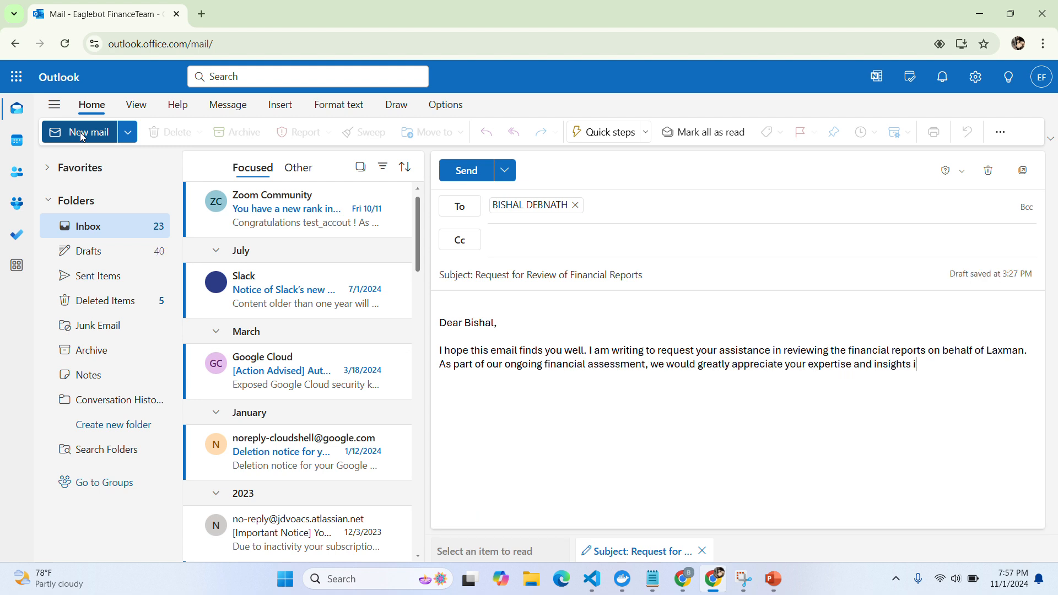
text(n ensuring the accuracy and completeness of the data presented)
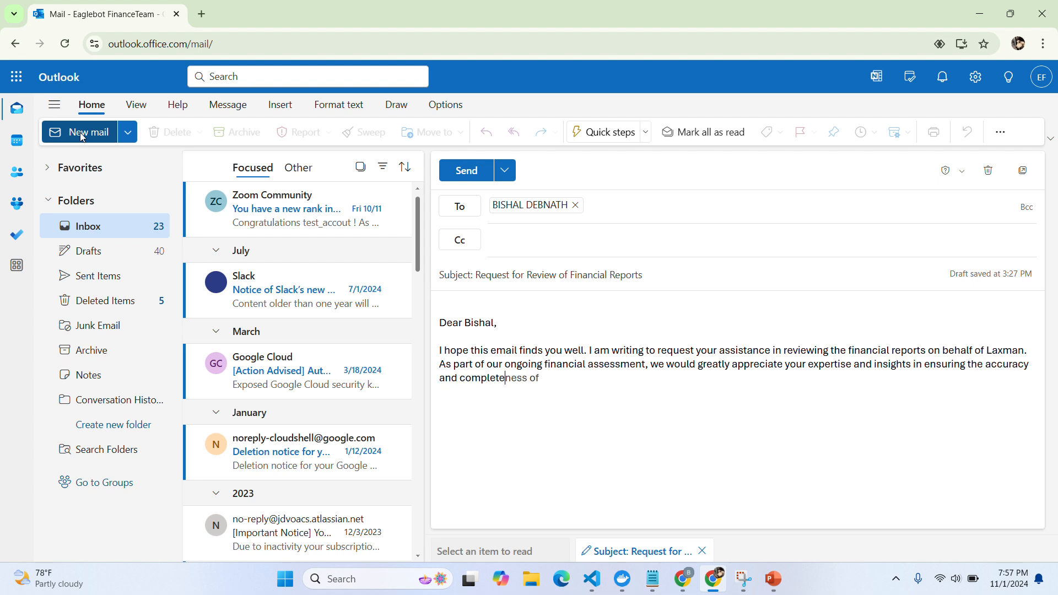
text( in the reports.)
key(Return)
key(Return)
text(Your timely review and feed)
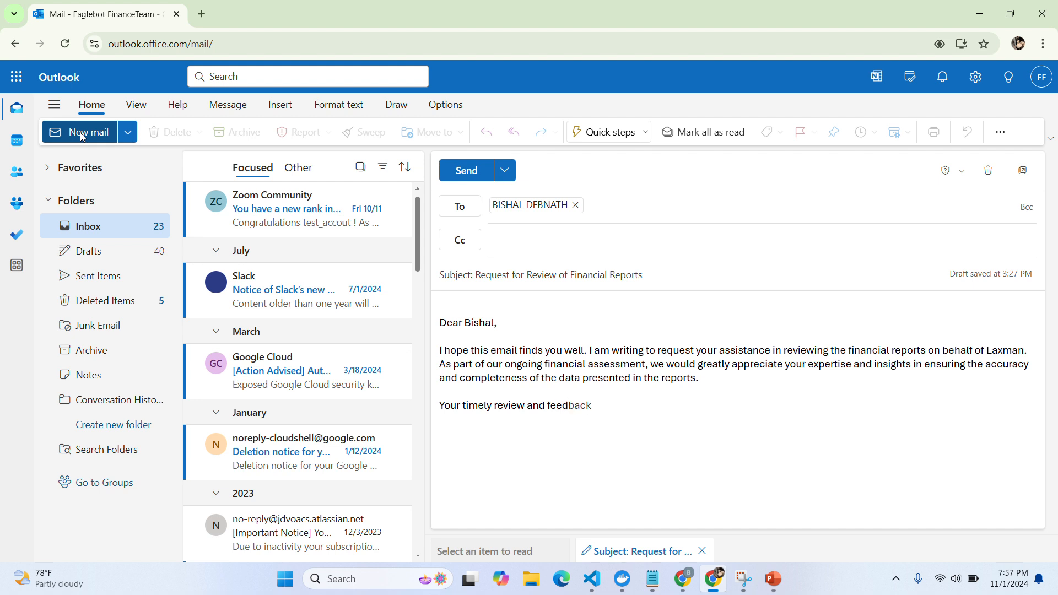
text(back are crucial in helping us make )
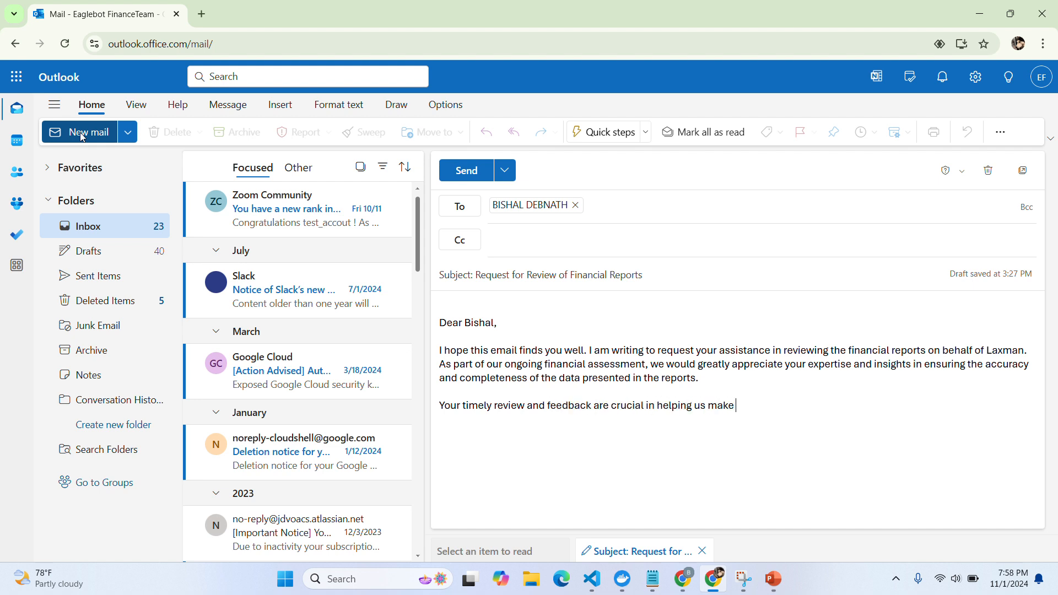
text(informed decisions moving forward. You)
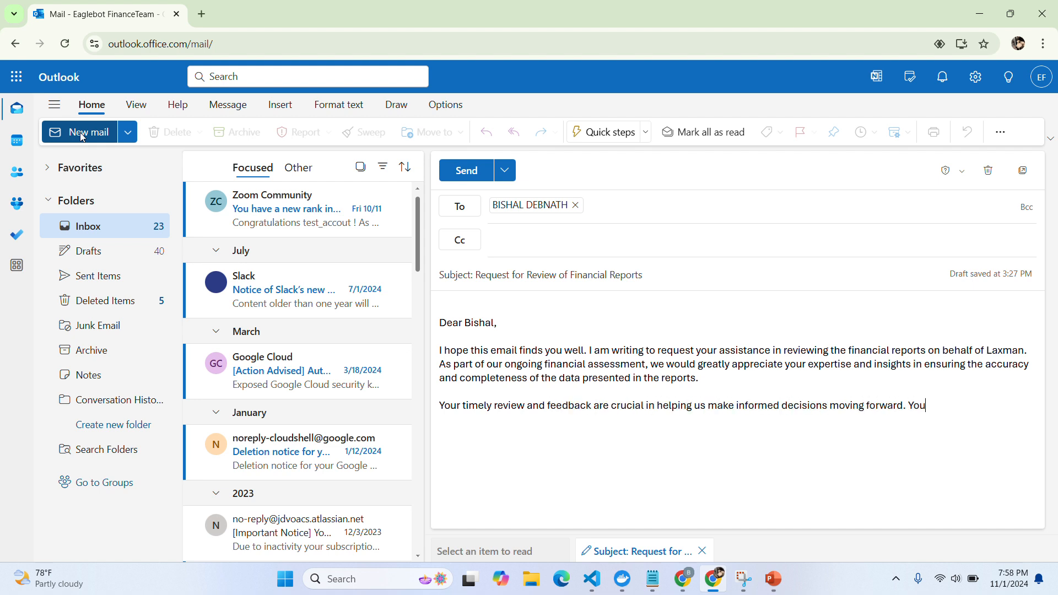
text(r attention to detail and financial)
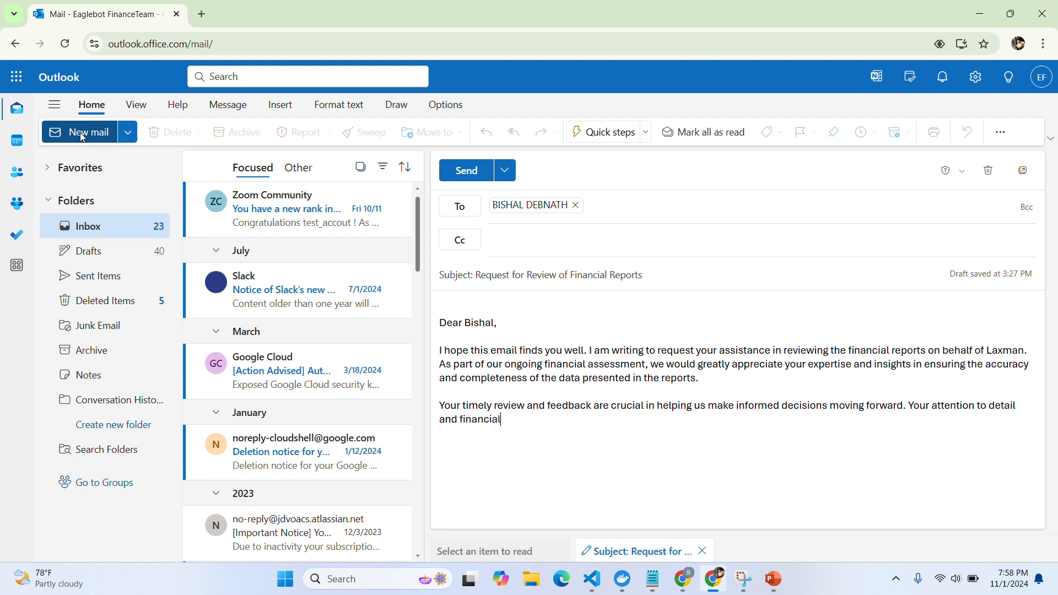
text( acumen will be invaluable in this process.)
key(Return)
key(Return)
text(Please let us know your availability and the best way to)
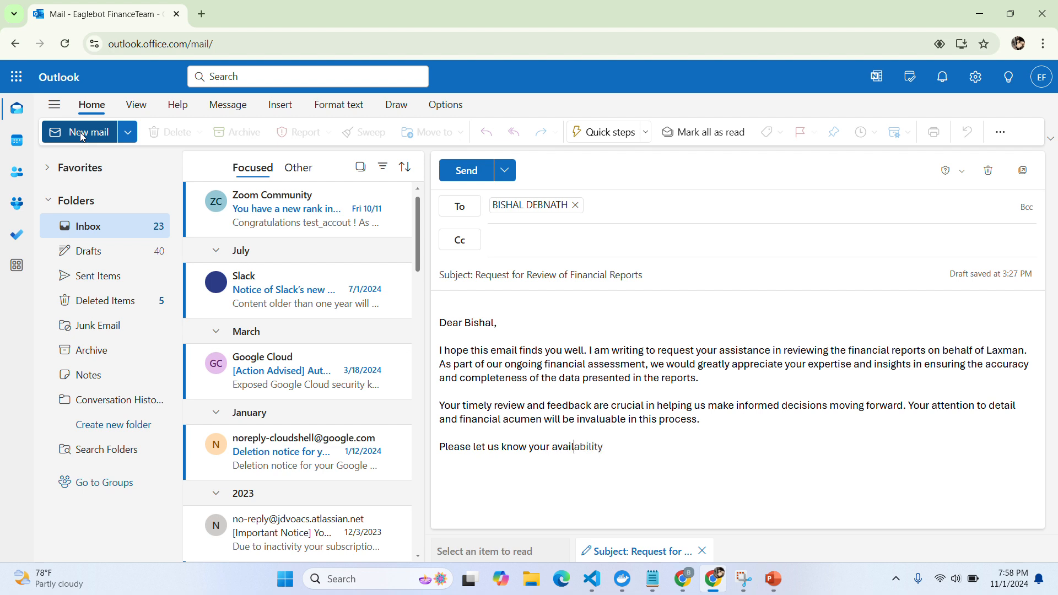
text( proceed)
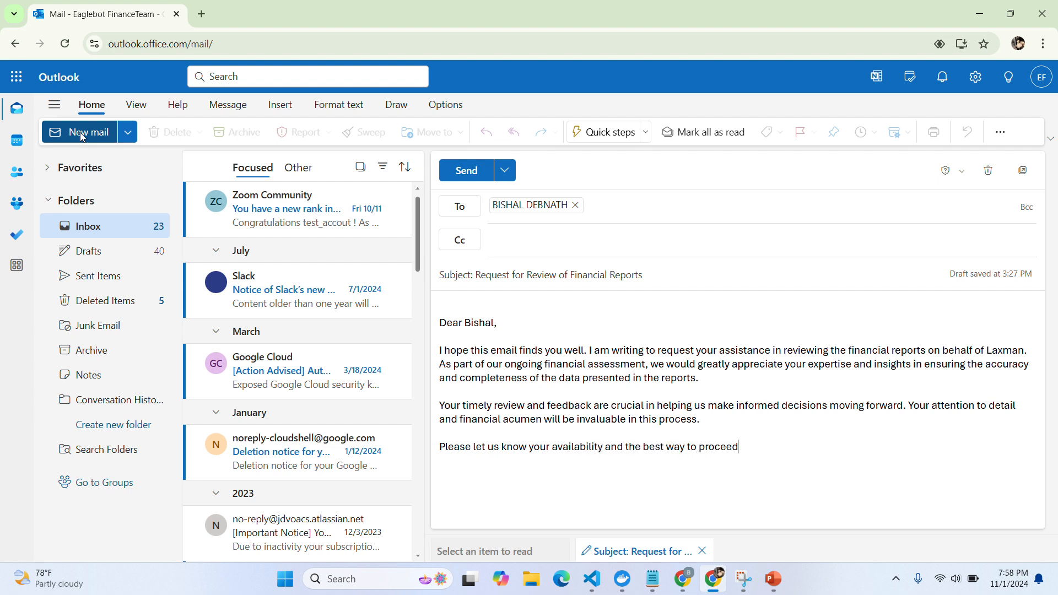
text( with this review. We are confident that your input will contri)
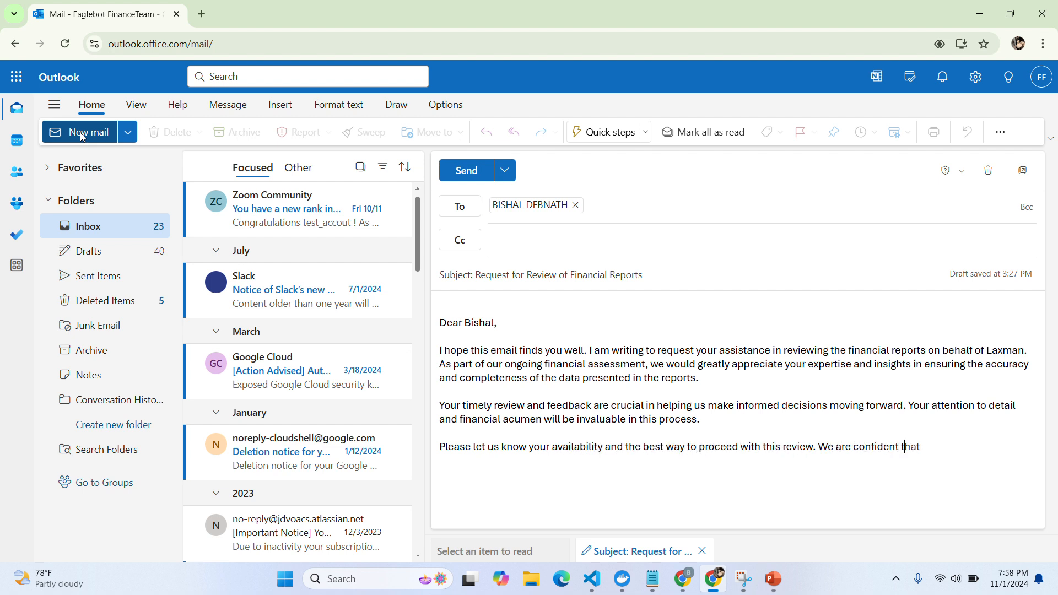
text(bute significantly to our financial p)
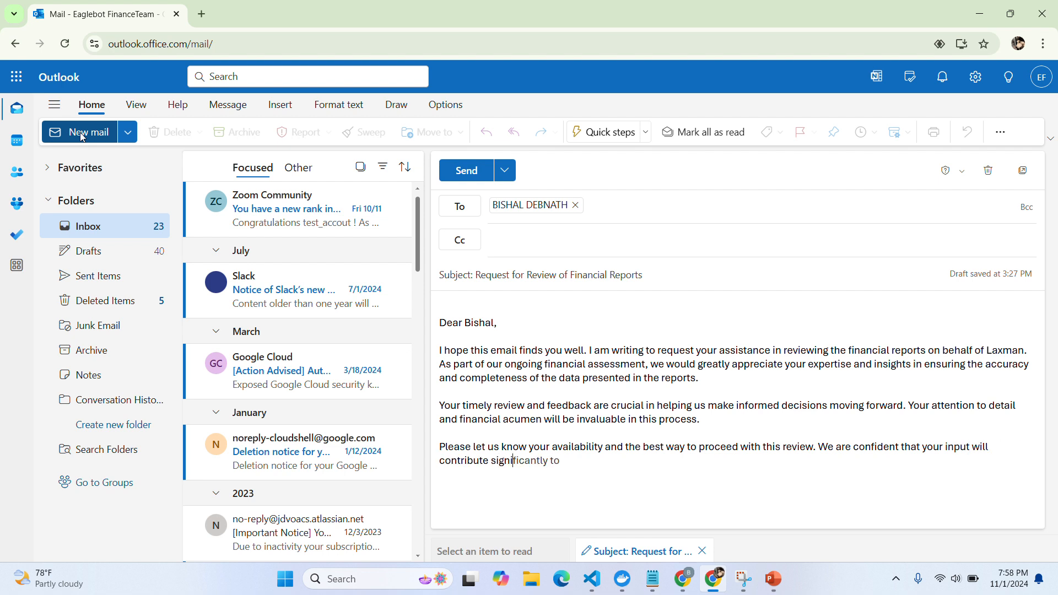
text(lanning.)
Add the thank-you line and 'Warm regards,' sign-off followed by the sender's name
key(Return)
key(Return)
text(Thank you in advance for your support)
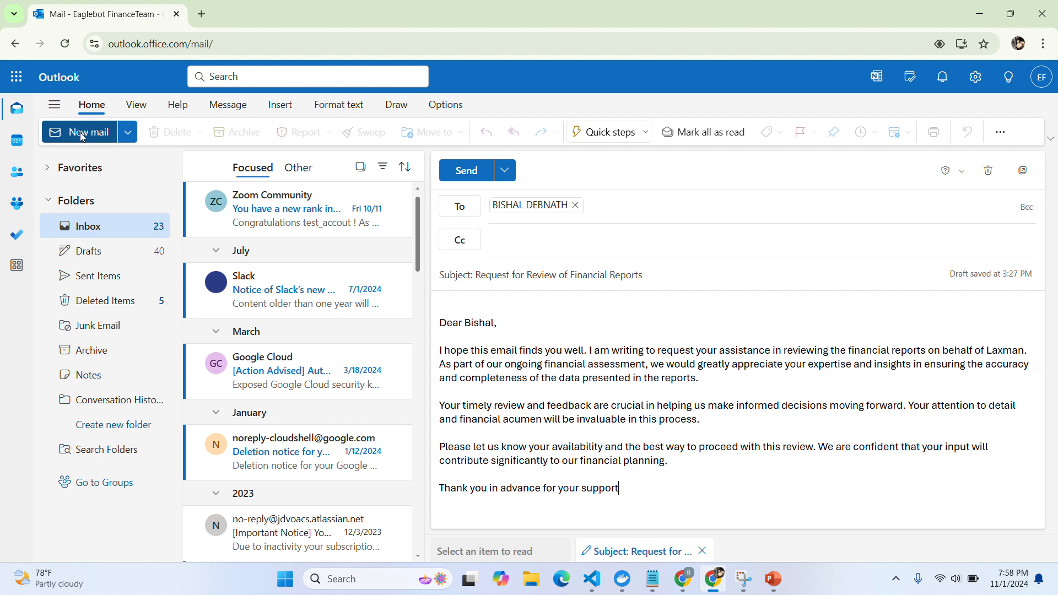
text( and dedication to this matter.)
key(Return)
key(Return)
text(Warm regards,)
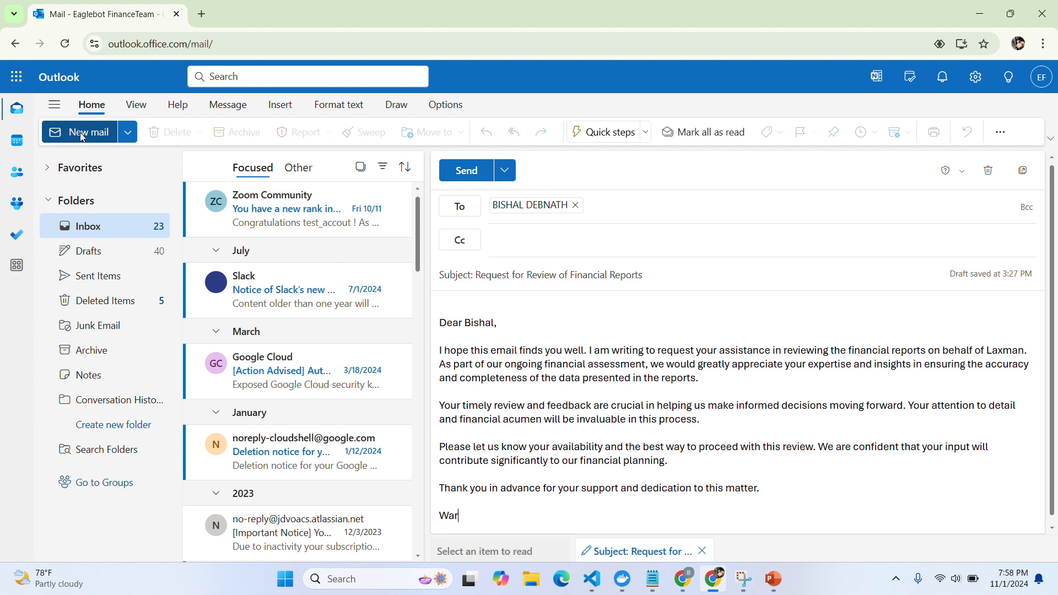
key(Return)
key(Return)
text(Laxman)
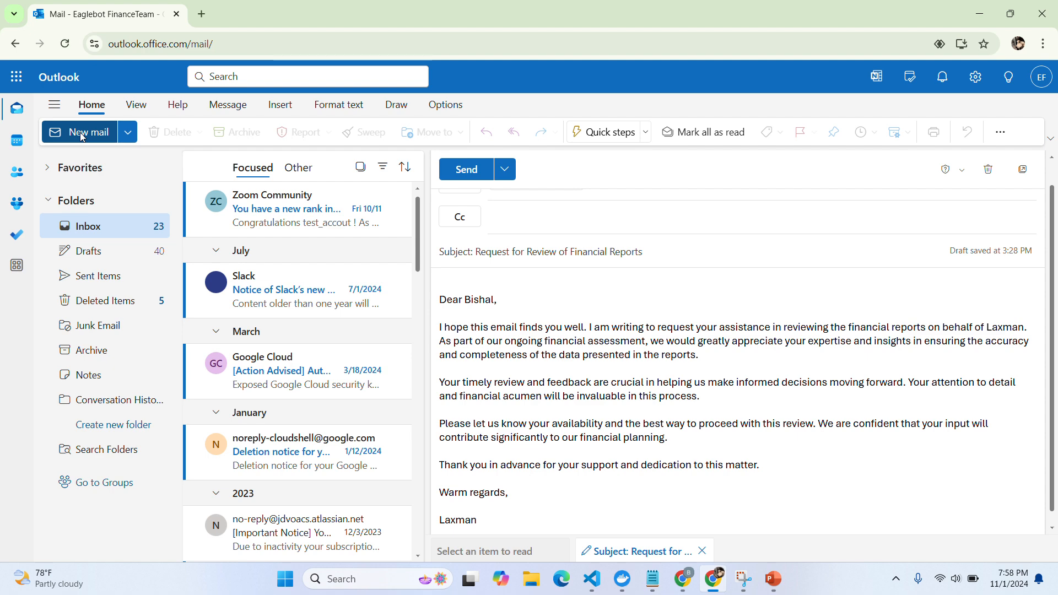
key(alt+Tab)
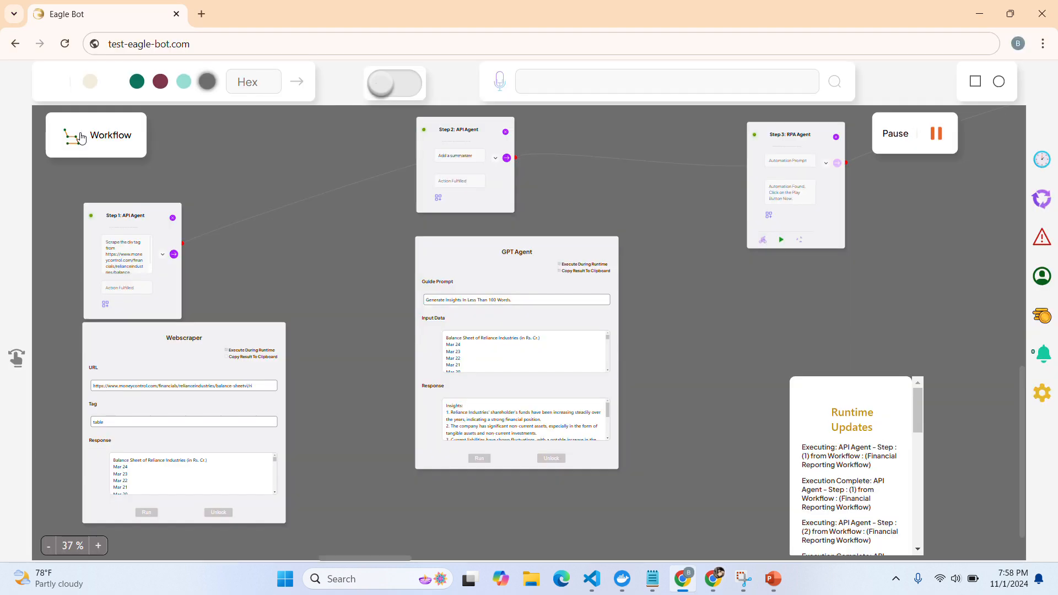
key(alt+Tab)
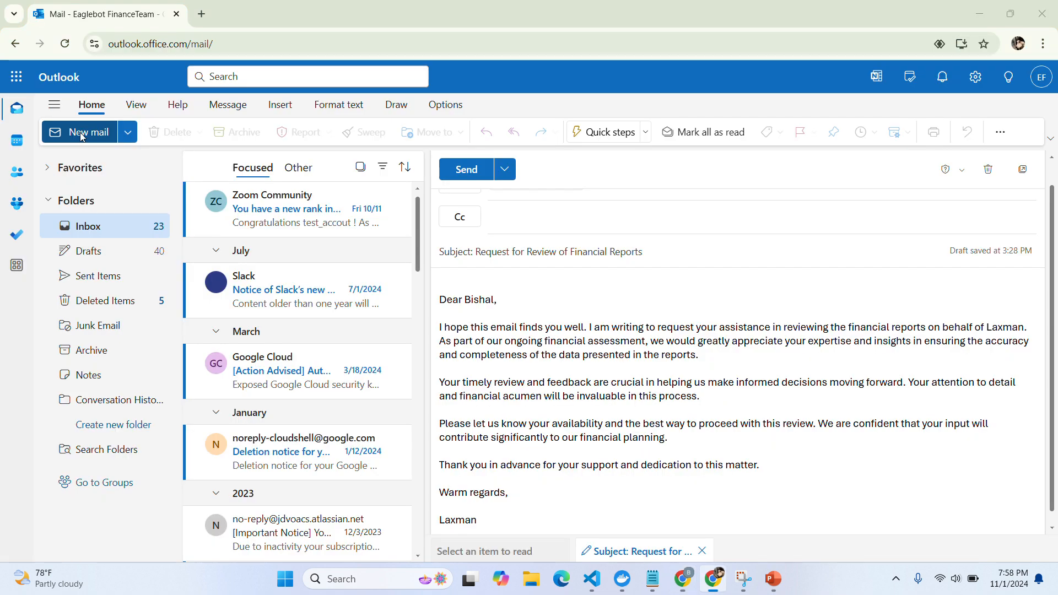
Choose to attach a file from this computer via the message's Insert options
click(396, 106)
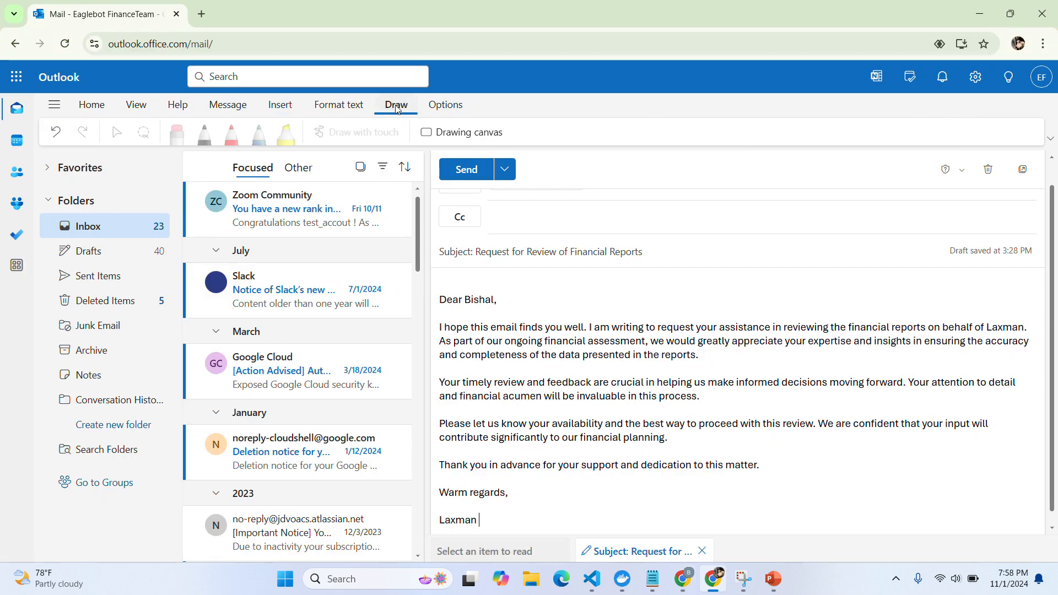
click(281, 107)
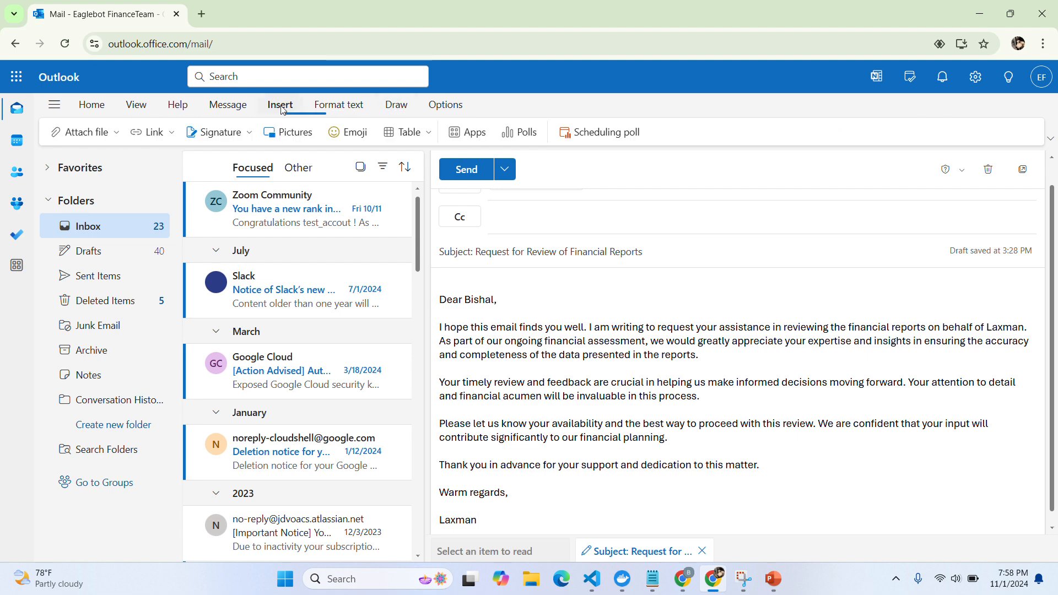
click(81, 134)
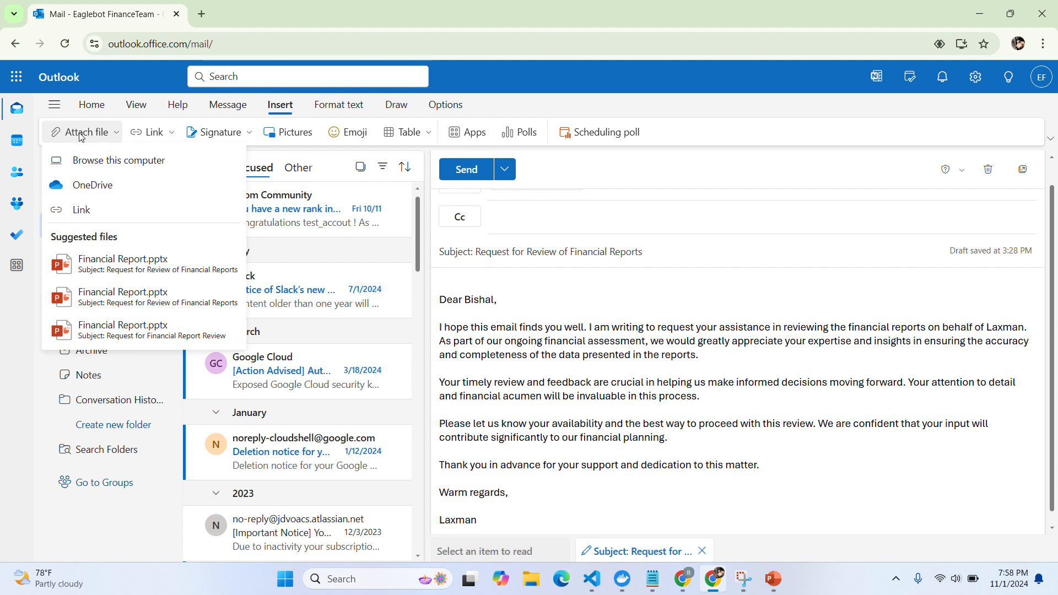
click(115, 160)
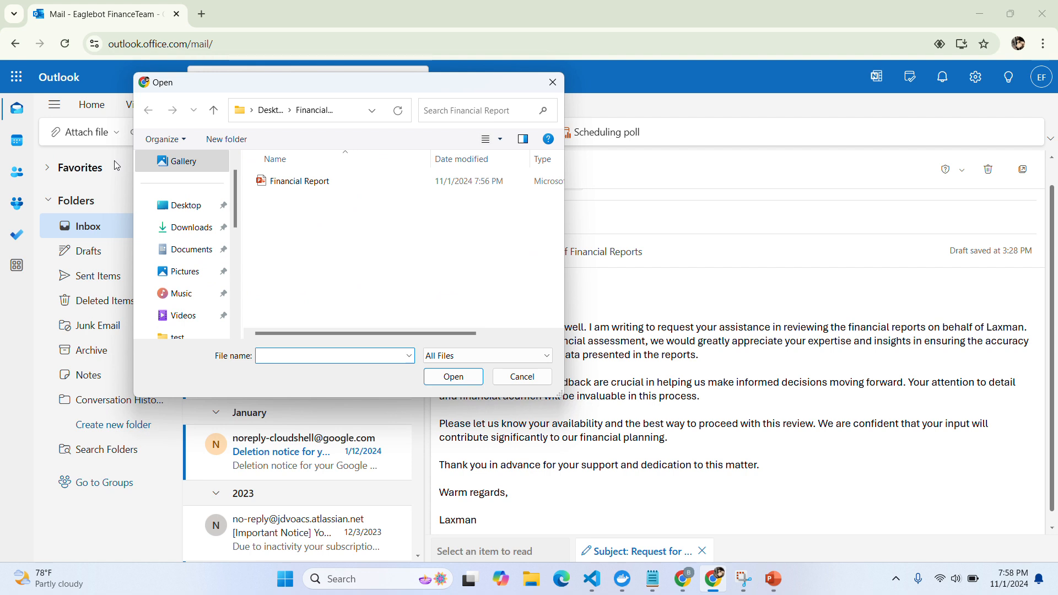
Attach Financial Report.pptx from Desktop > Financial Report and send the email
click(187, 207)
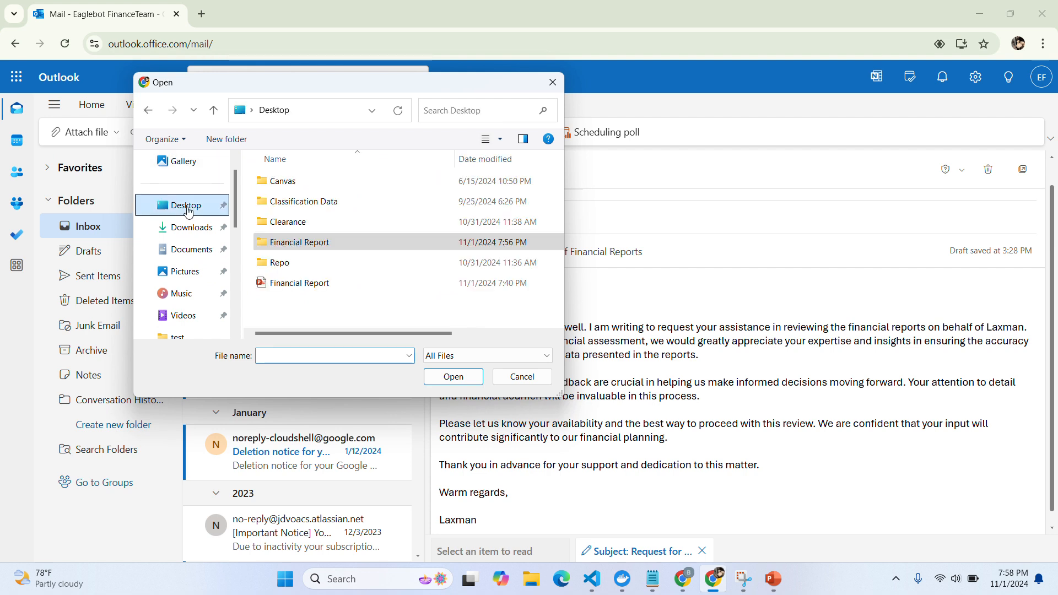
click(301, 247)
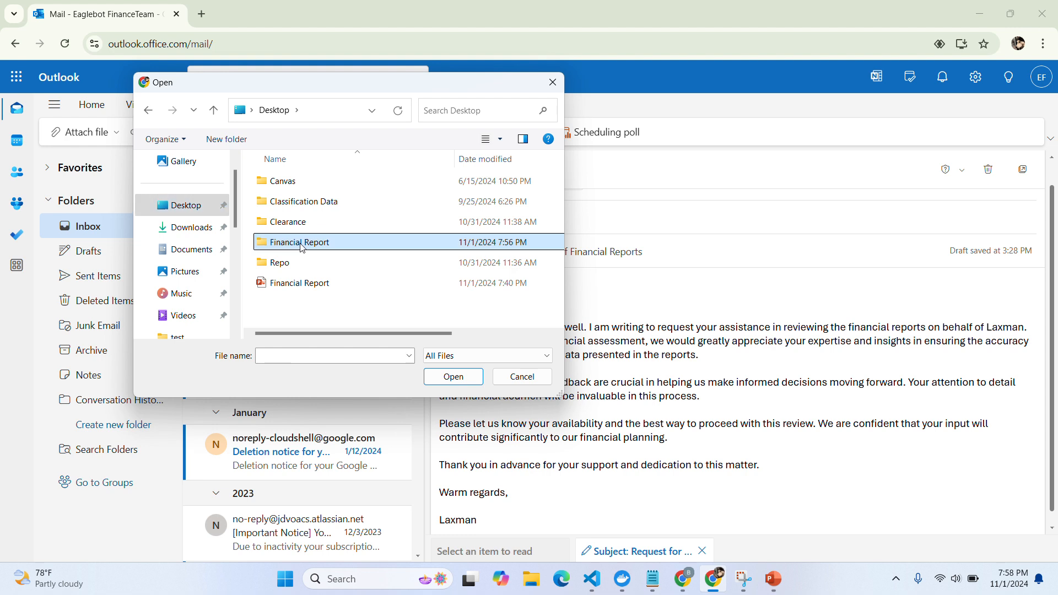
click(453, 377)
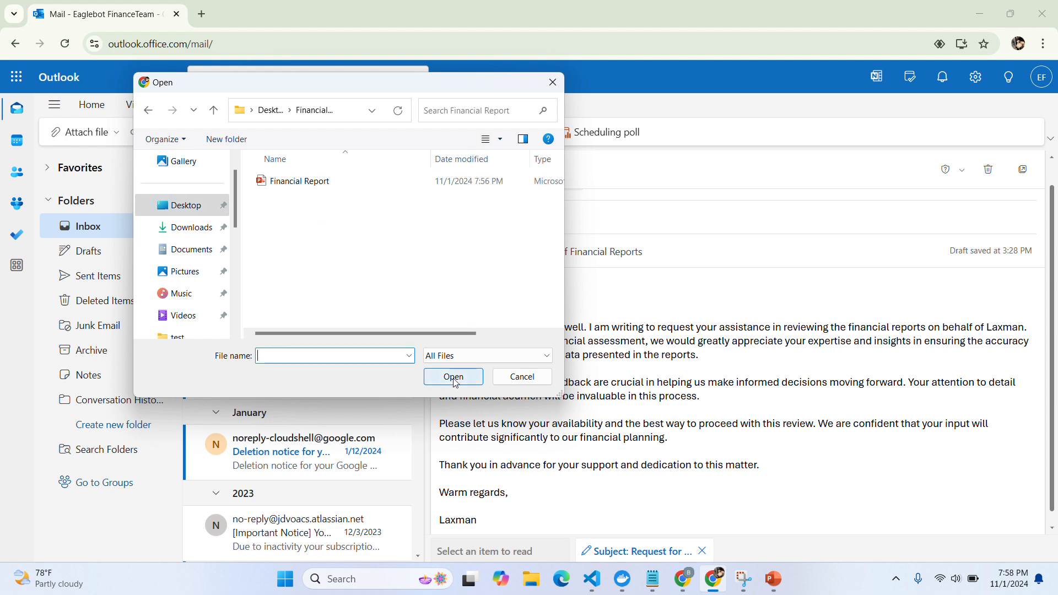
click(287, 185)
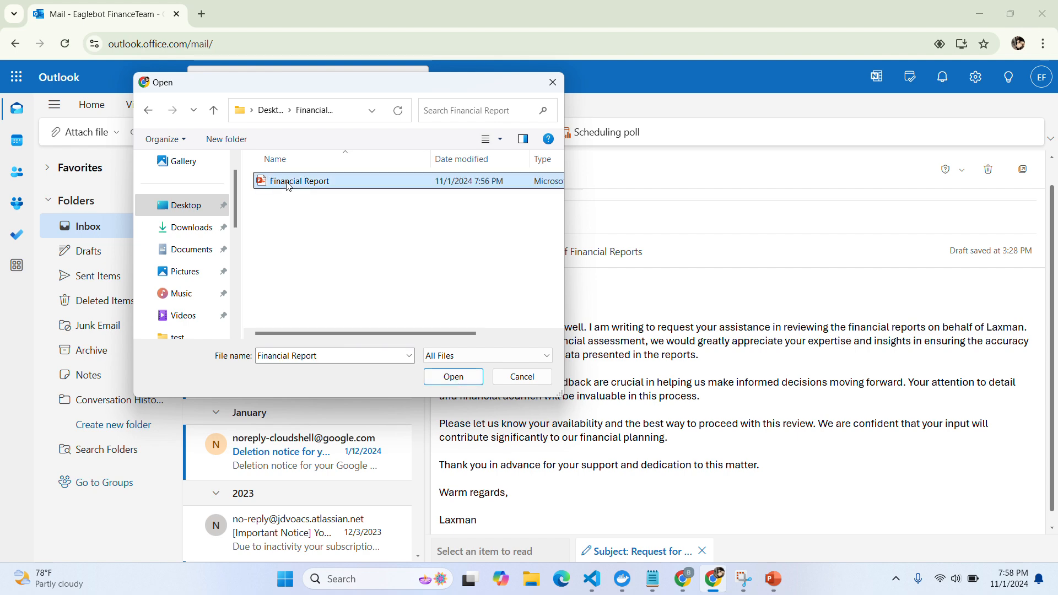
click(453, 377)
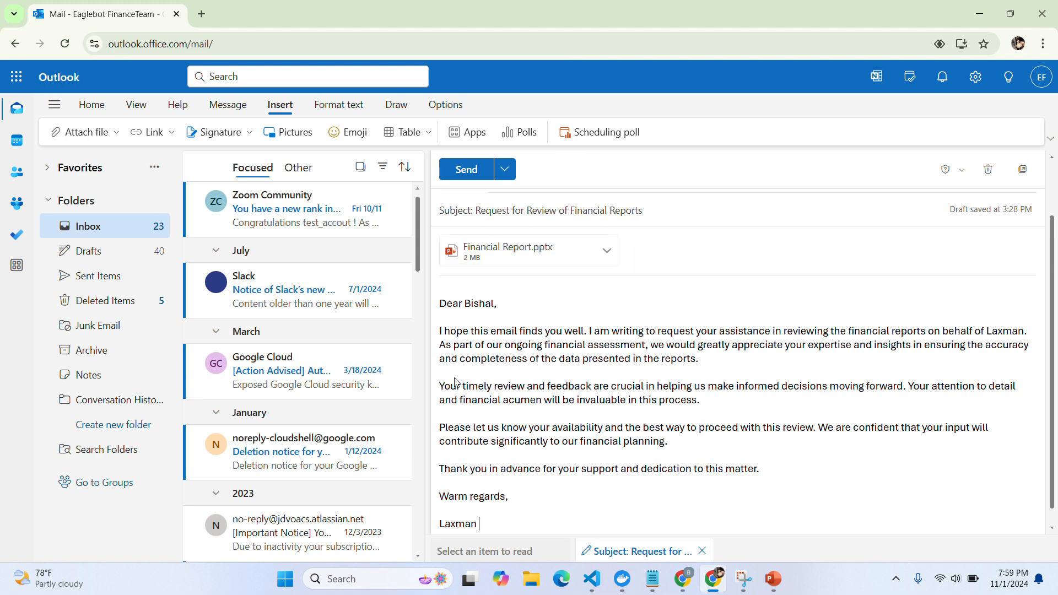
click(468, 172)
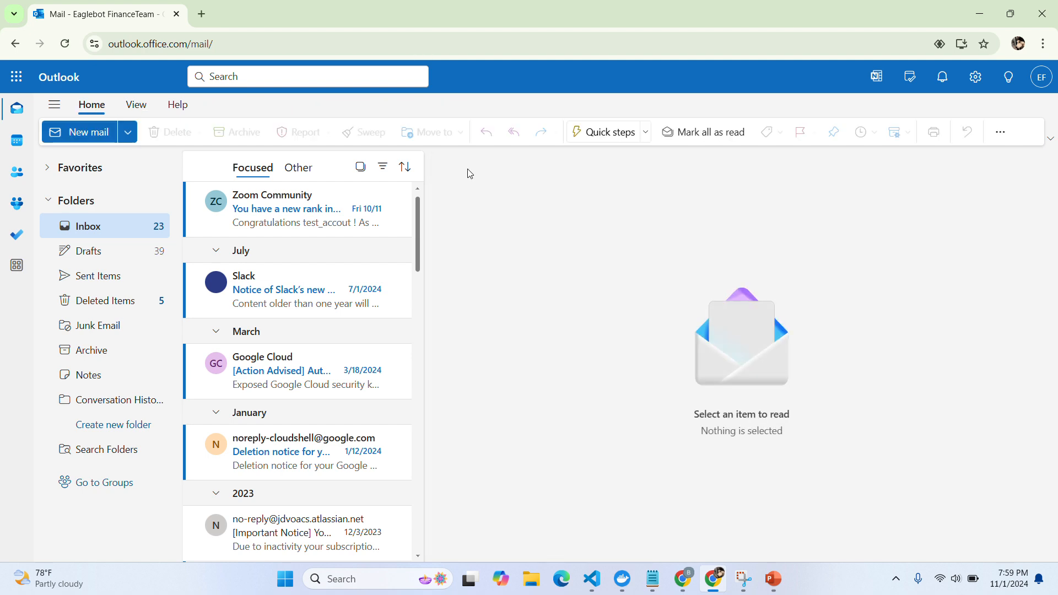
Check the Runtime Updates log shows all steps completed, go fullscreen, and begin a new prompt
key(alt+Tab)
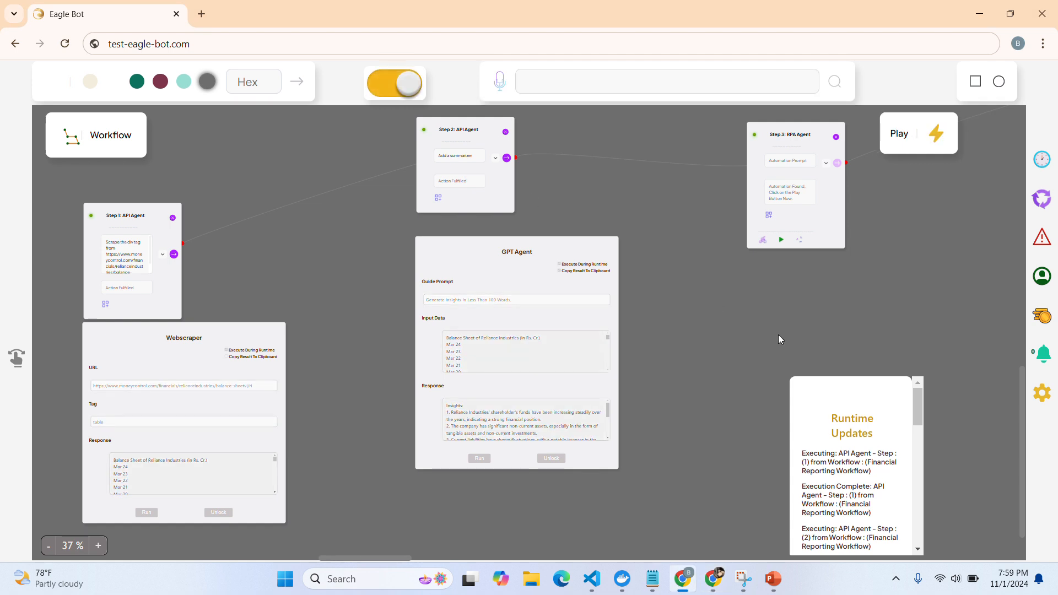
drag(916, 412, 920, 535)
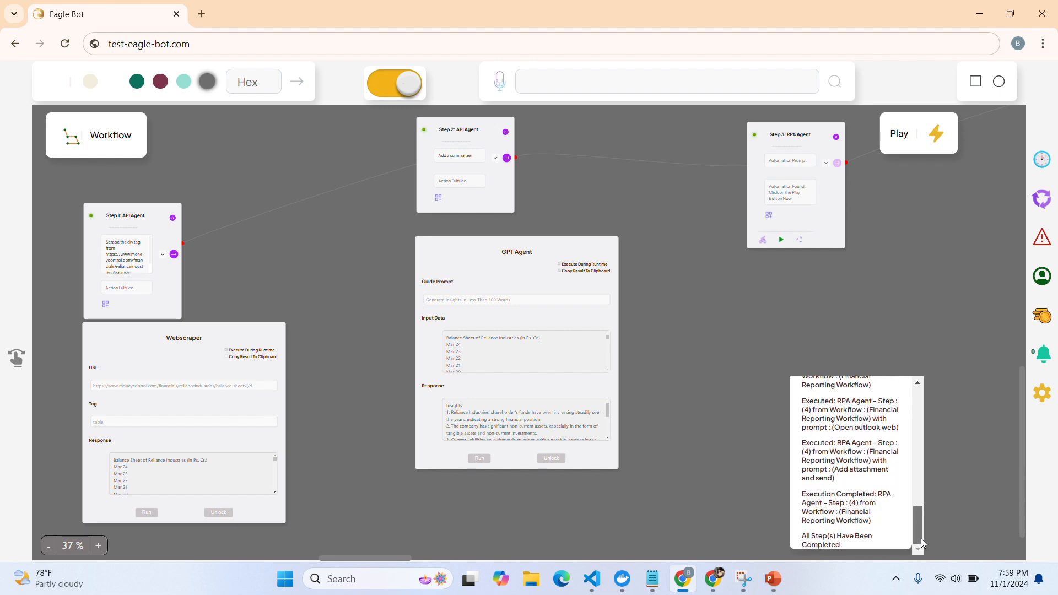
key(F11)
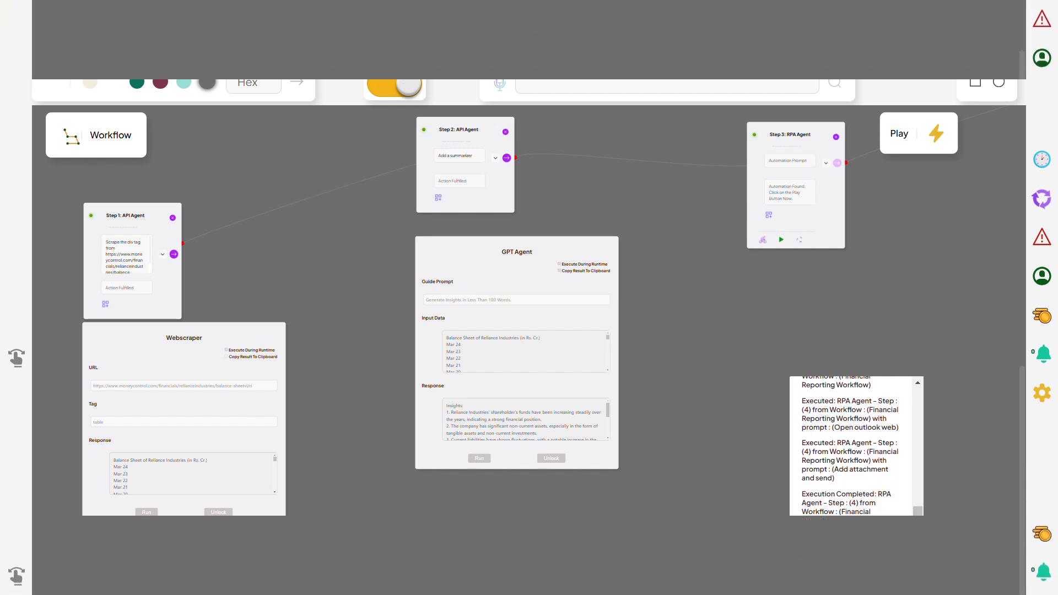
text(rape the d)
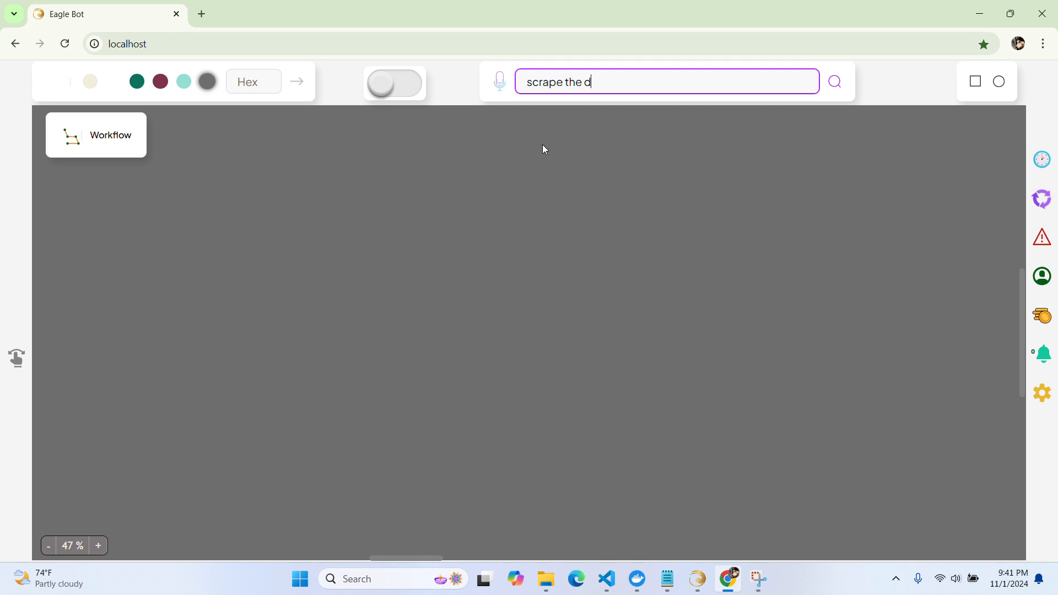
text(iv tag from https://facebook.com, add a chatg)
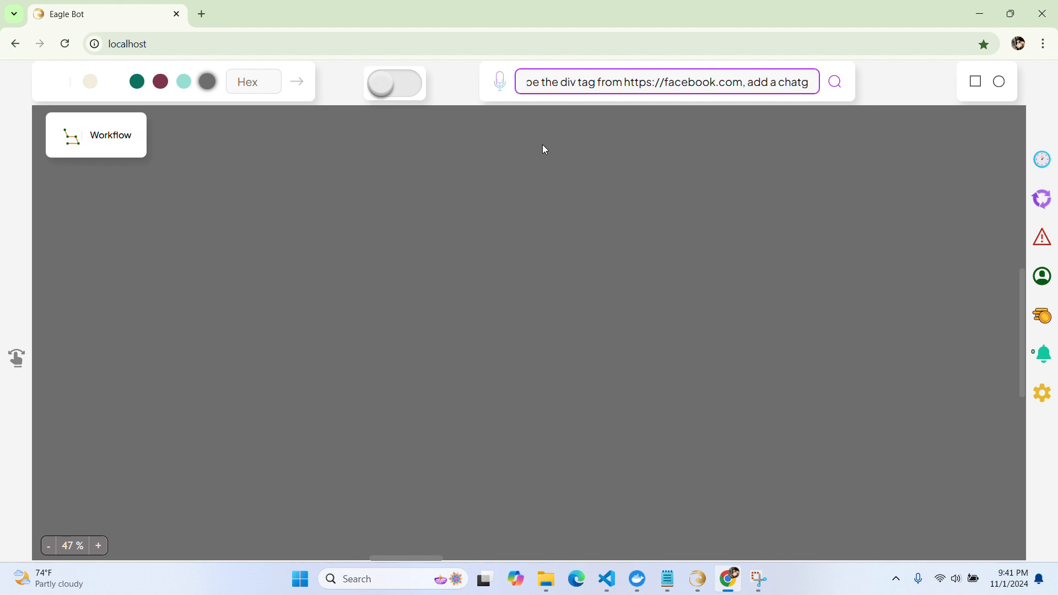
text(pt age)
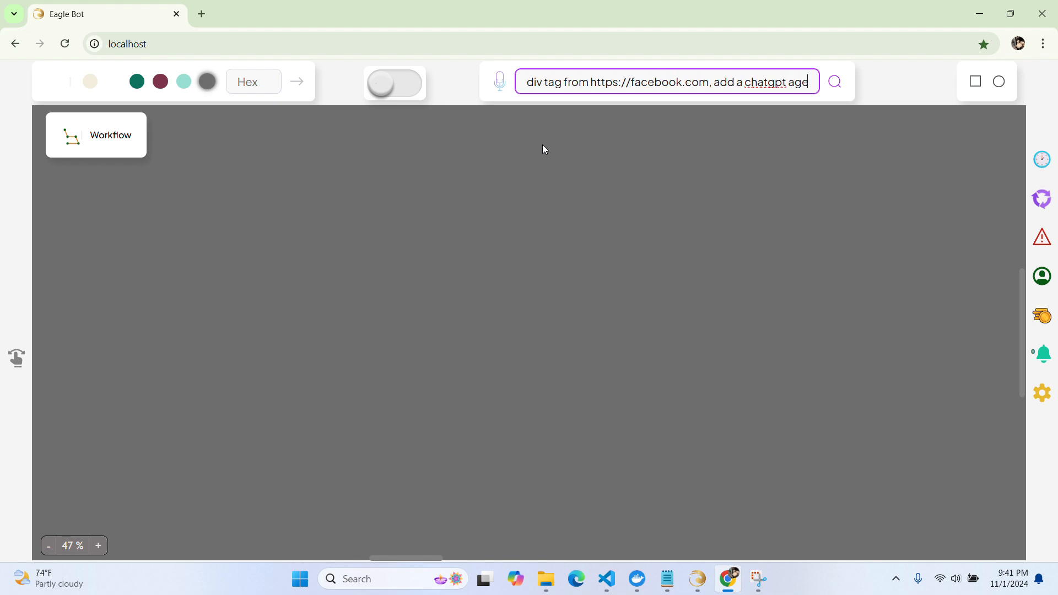
text(nt and cr)
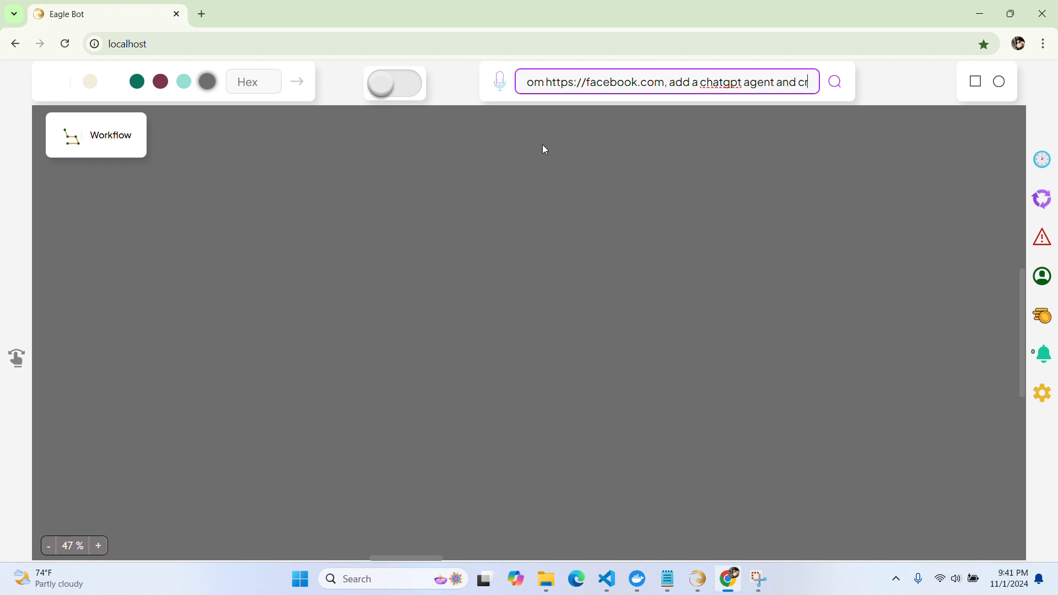
text(eate a we)
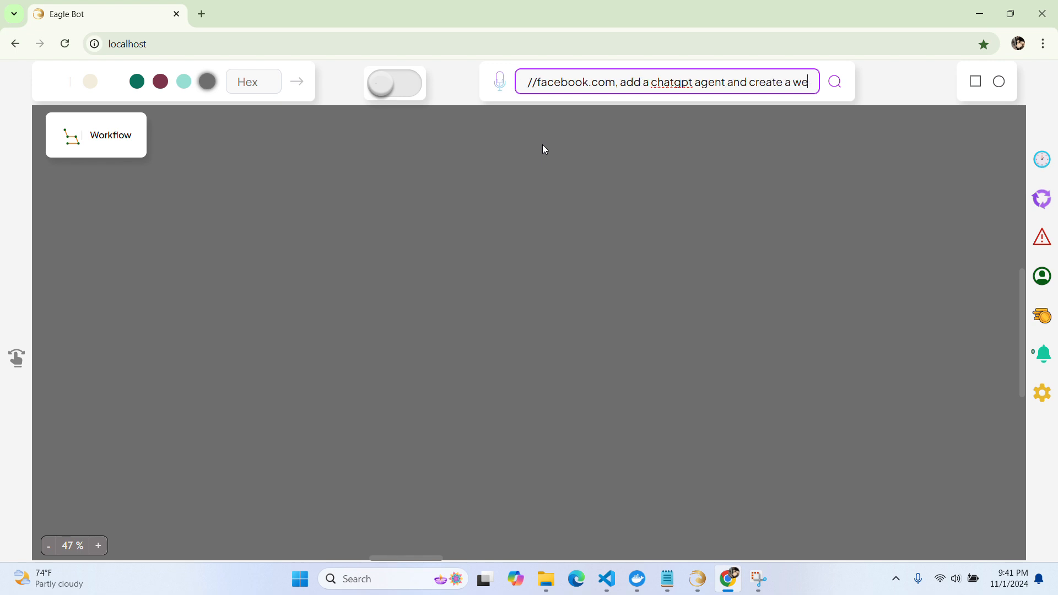
text(ekly)
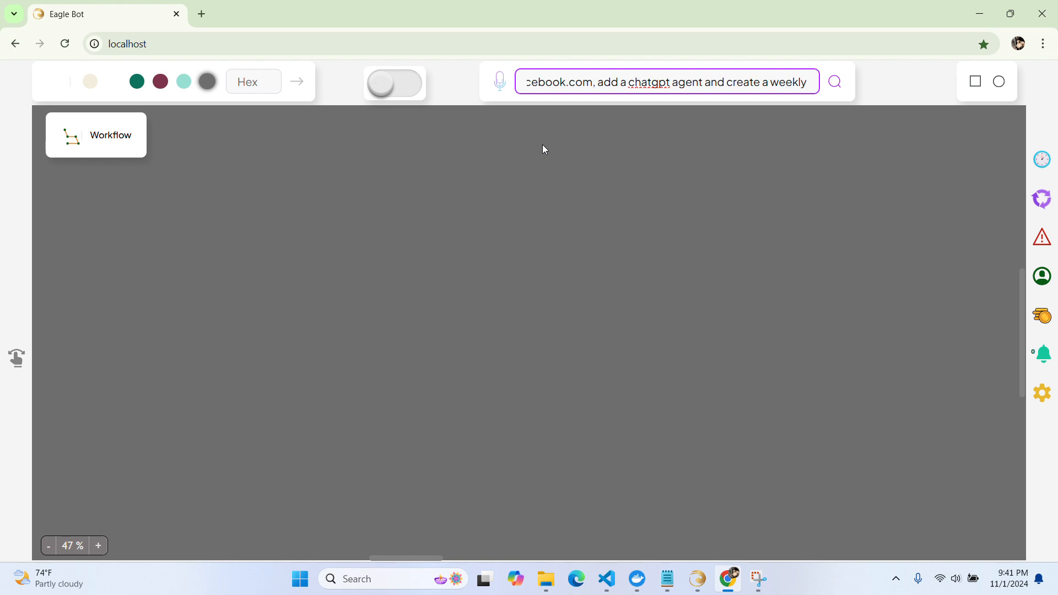
text( financial report)
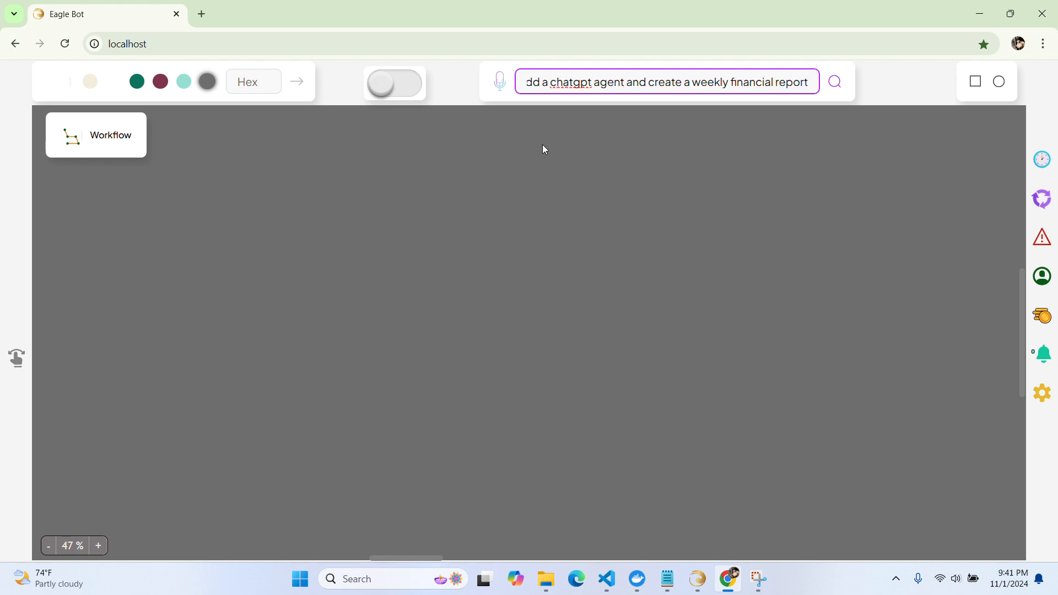
click(834, 84)
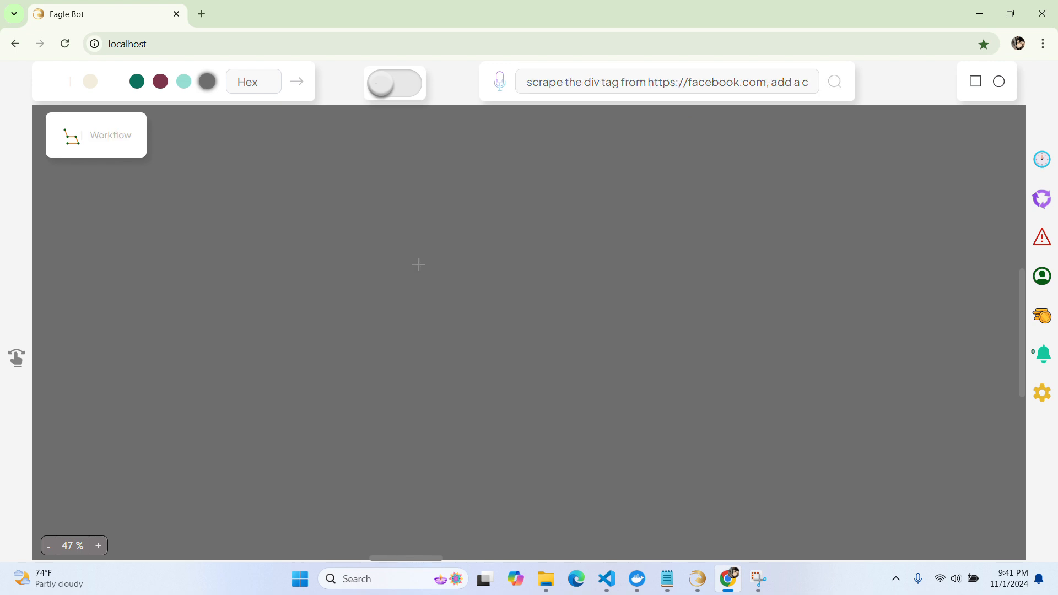
Place the generated Webscraper (facebook.com, div), GPT Agent and RPA Agent workflow and inspect its nodes
click(178, 284)
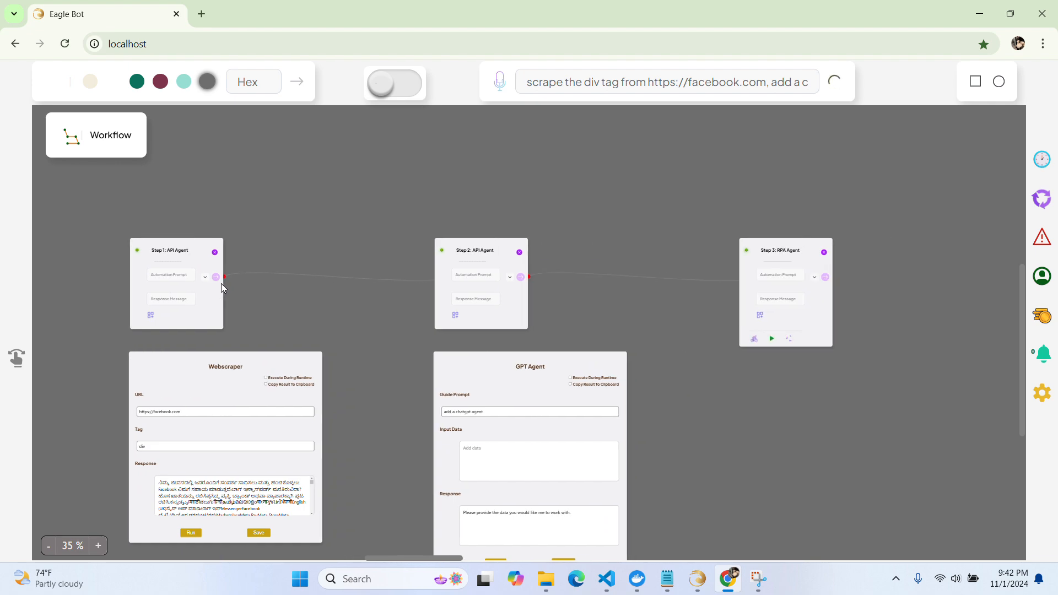
scroll(170, 363, up, 2)
scroll(169, 362, up, 4)
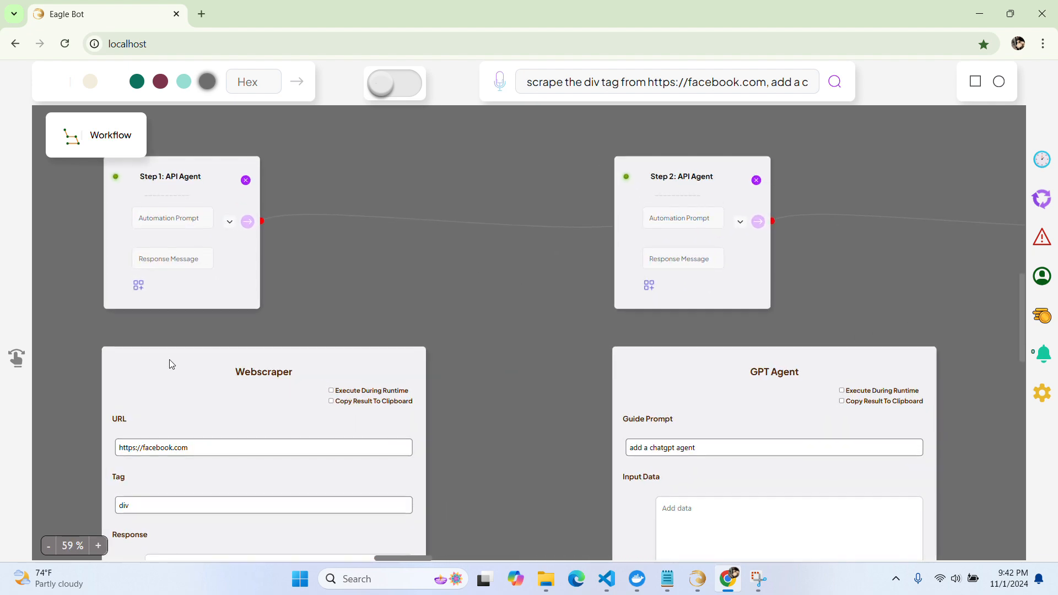
click(170, 359)
scroll(447, 333, right, 4)
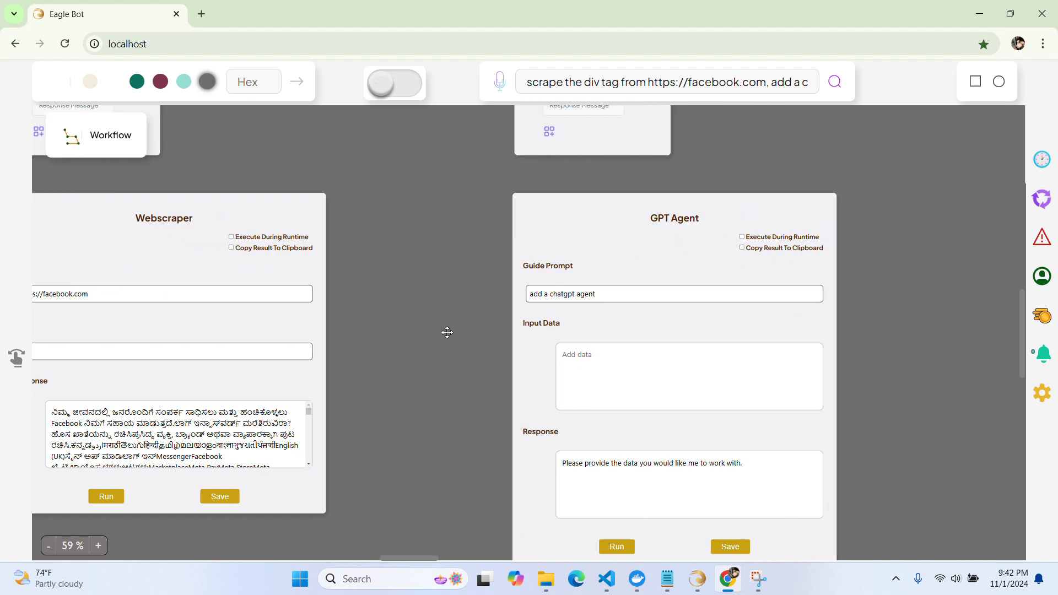
scroll(447, 333, up, 1)
scroll(448, 332, right, 4)
scroll(447, 333, up, 1)
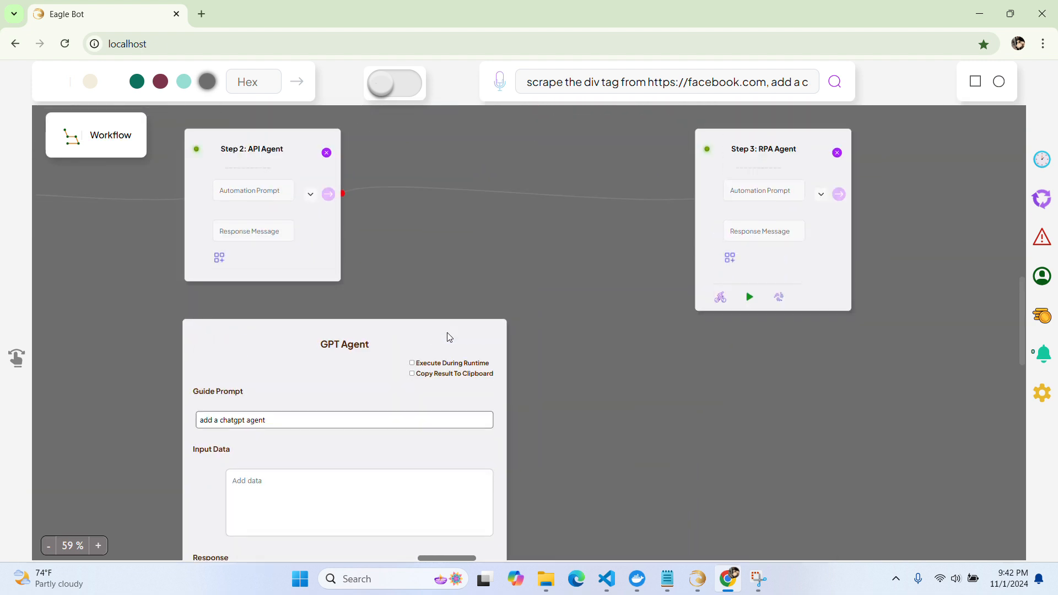
scroll(447, 332, right, 2)
scroll(448, 332, left, 5)
scroll(447, 332, left, 2)
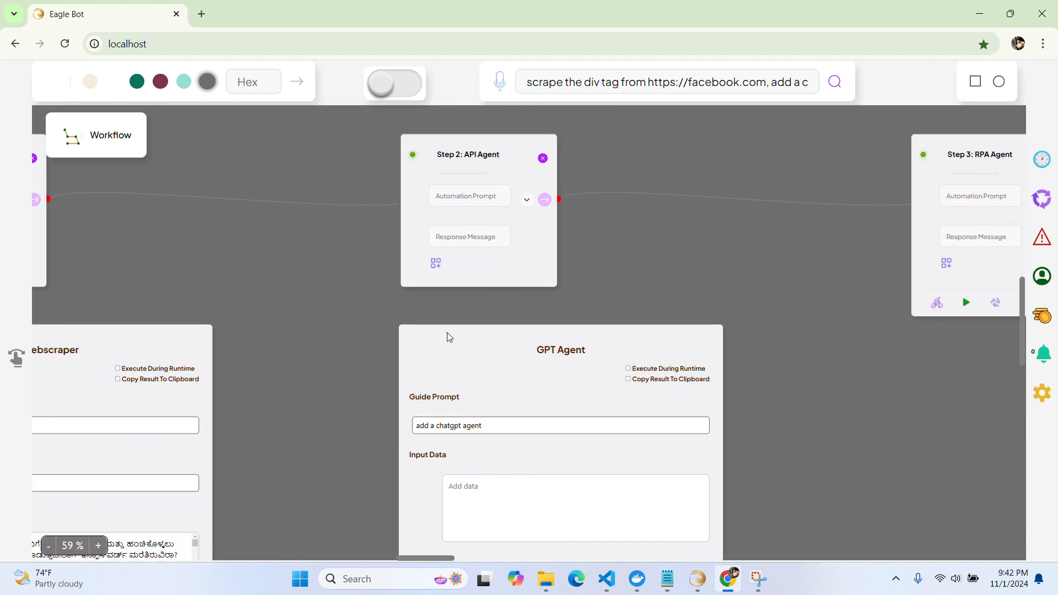
scroll(448, 332, up, 1)
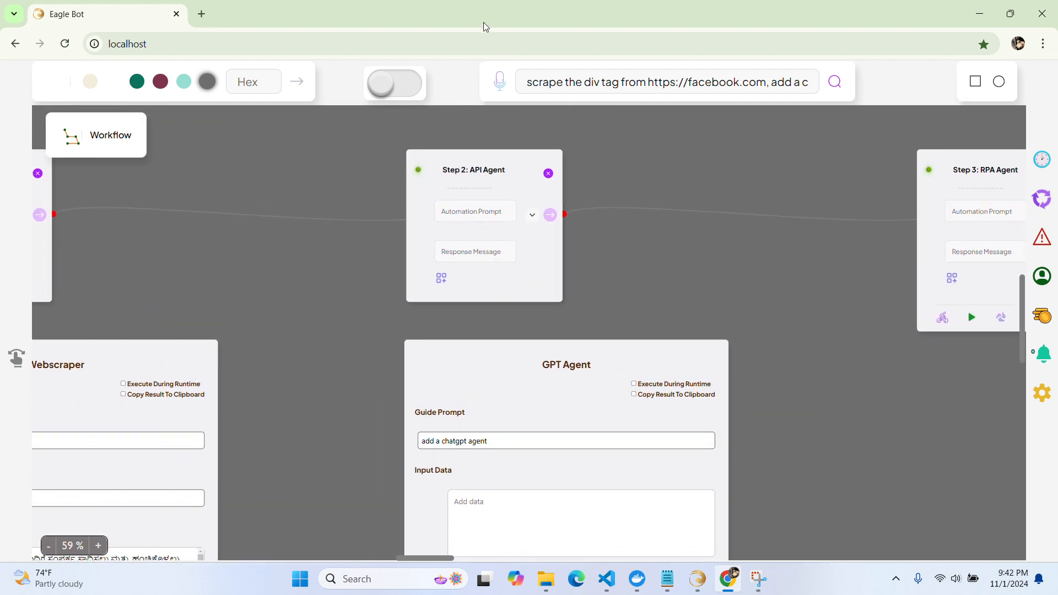